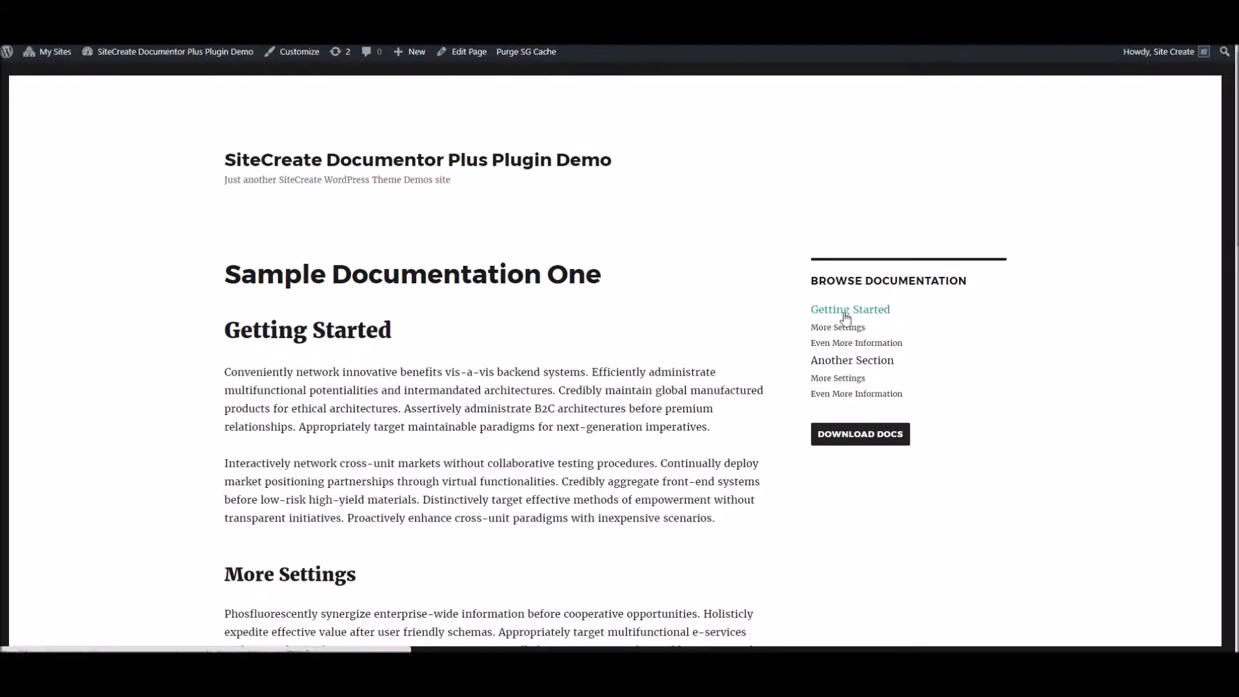
Step: Go to the site's dashboard, open the SiteCreate Documentor Settings, and look over the styling options
scroll(401, 288, down, 8)
scroll(548, 316, up, 8)
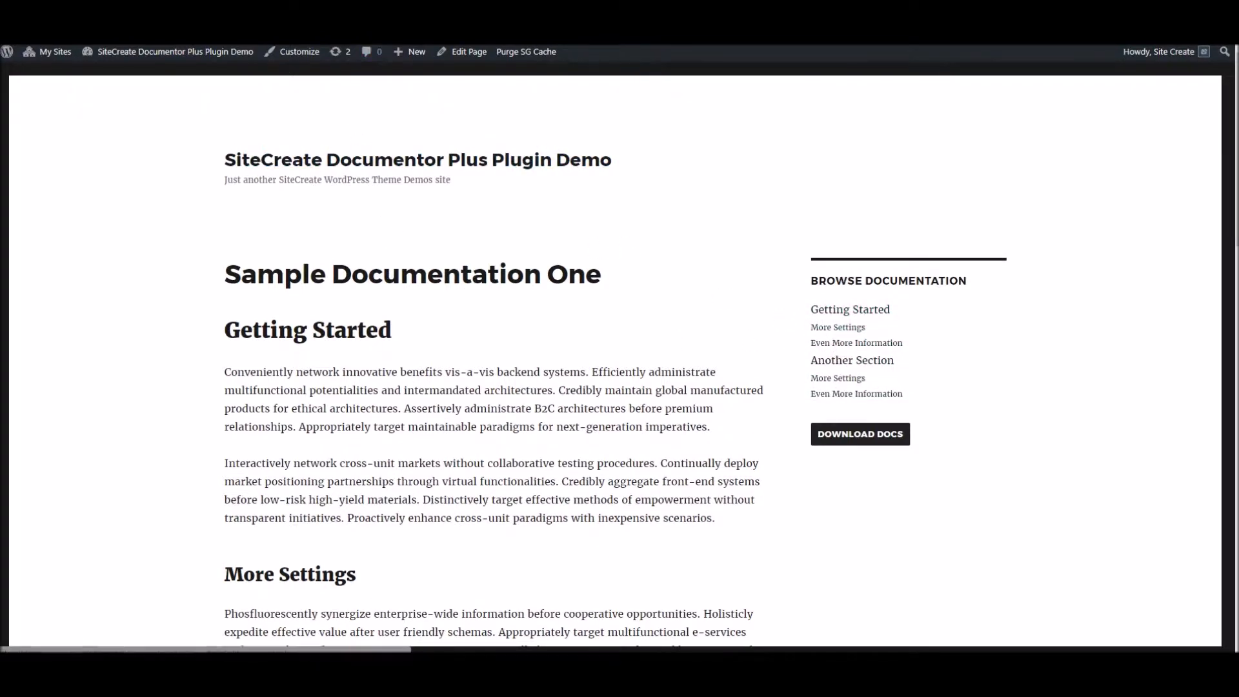
click(352, 10)
mouse_move(37, 345)
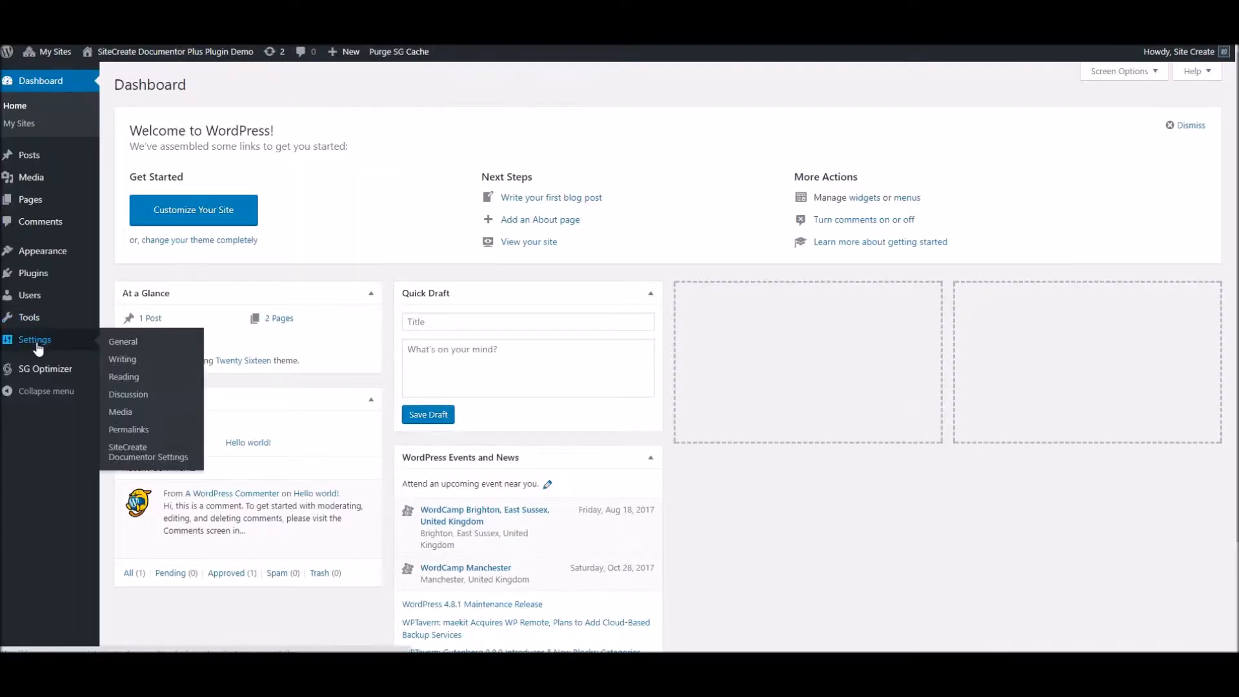
click(145, 453)
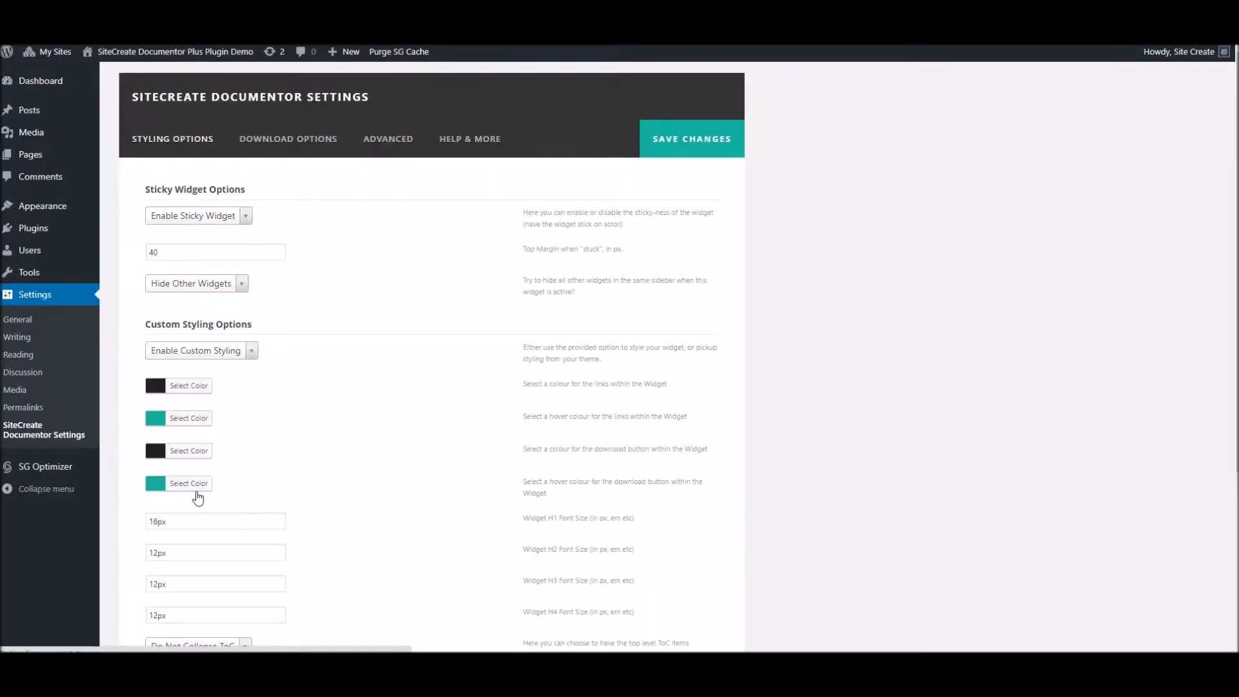
click(267, 142)
click(166, 137)
scroll(429, 270, down, 4)
scroll(428, 269, up, 4)
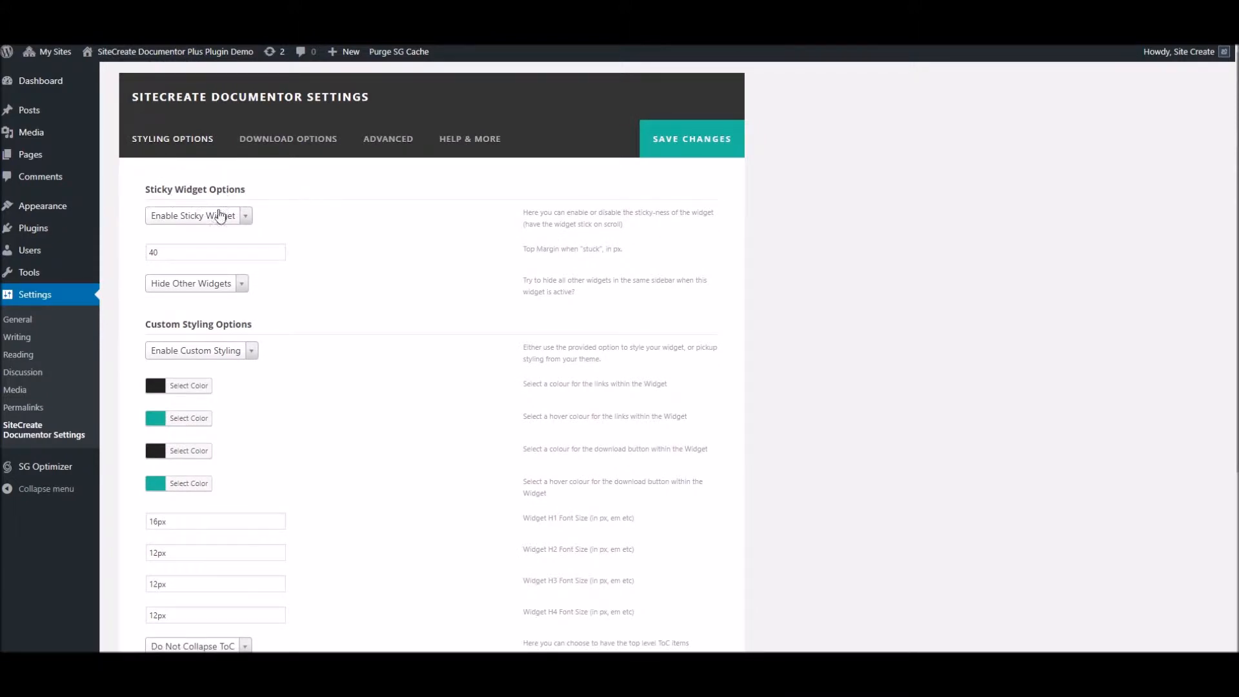
Step: Keep the sticky widget enabled and check on the sample documentation page how it behaves while scrolling
click(208, 216)
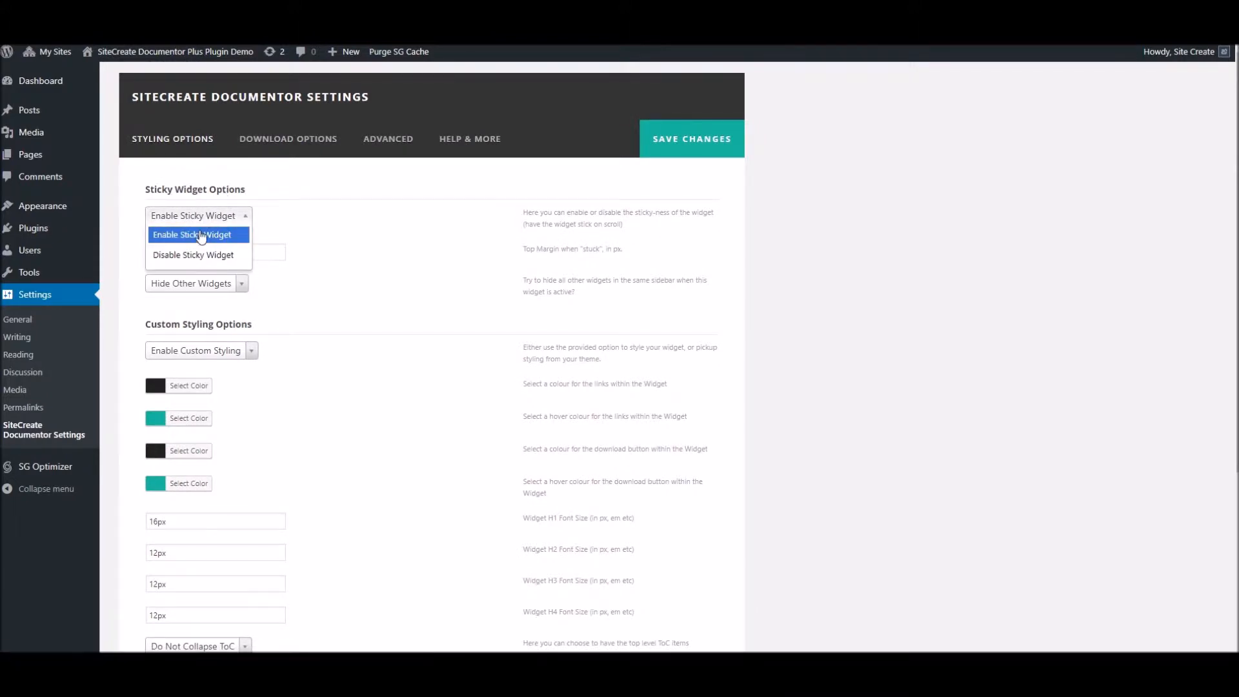
click(201, 236)
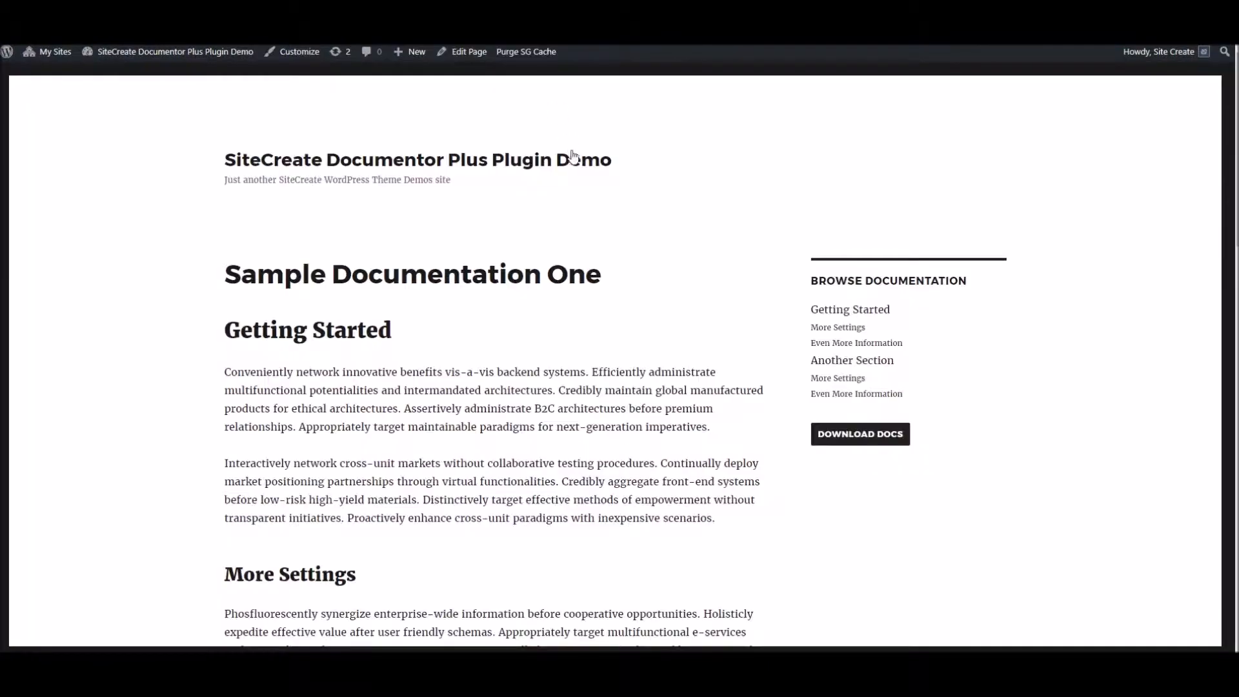
scroll(595, 230, down, 10)
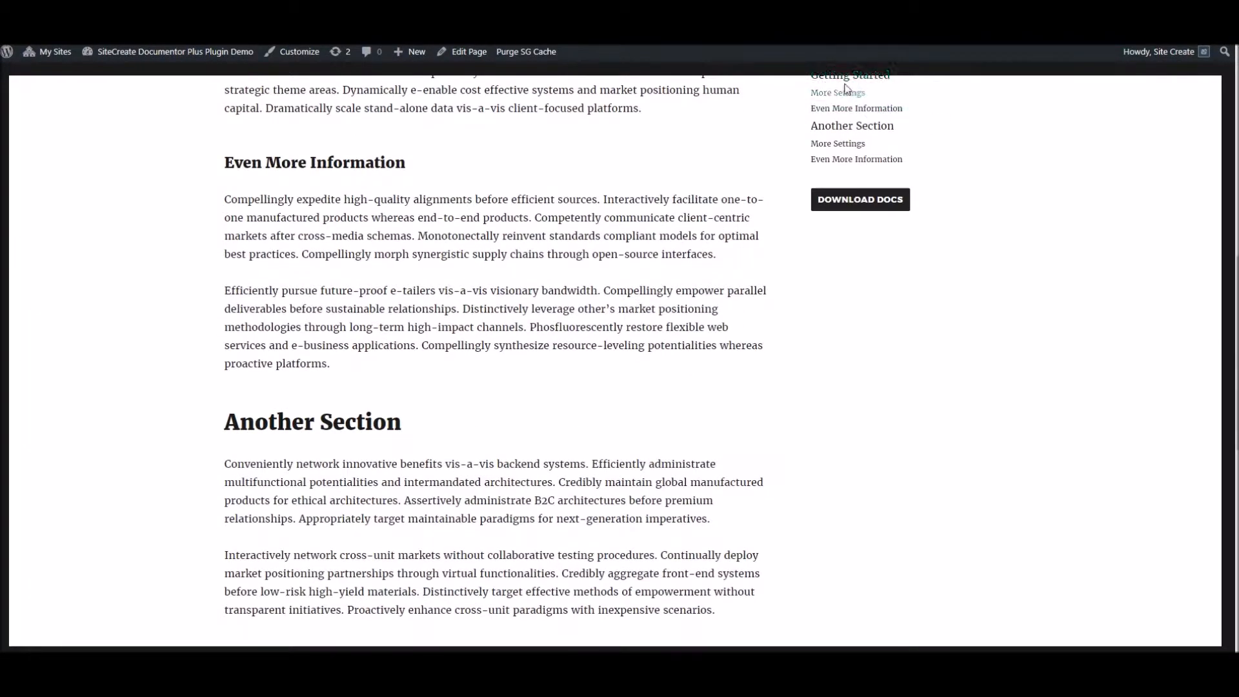
scroll(735, 151, up, 10)
scroll(548, 168, down, 8)
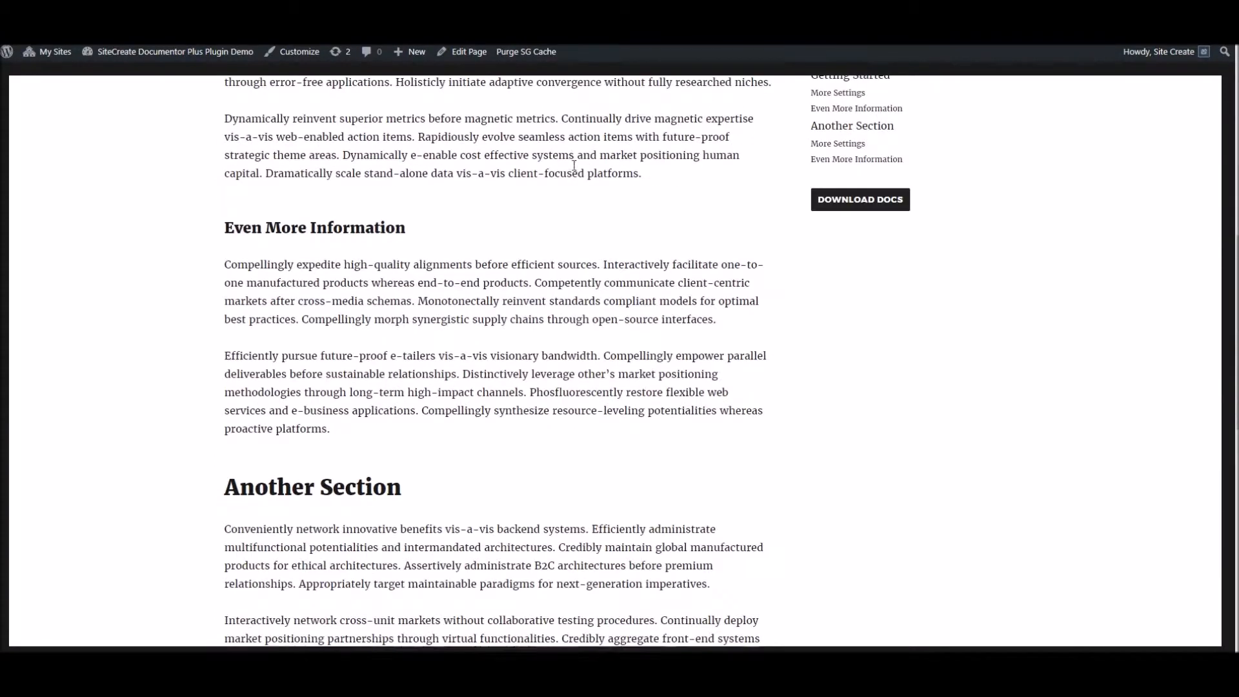
scroll(581, 178, up, 5)
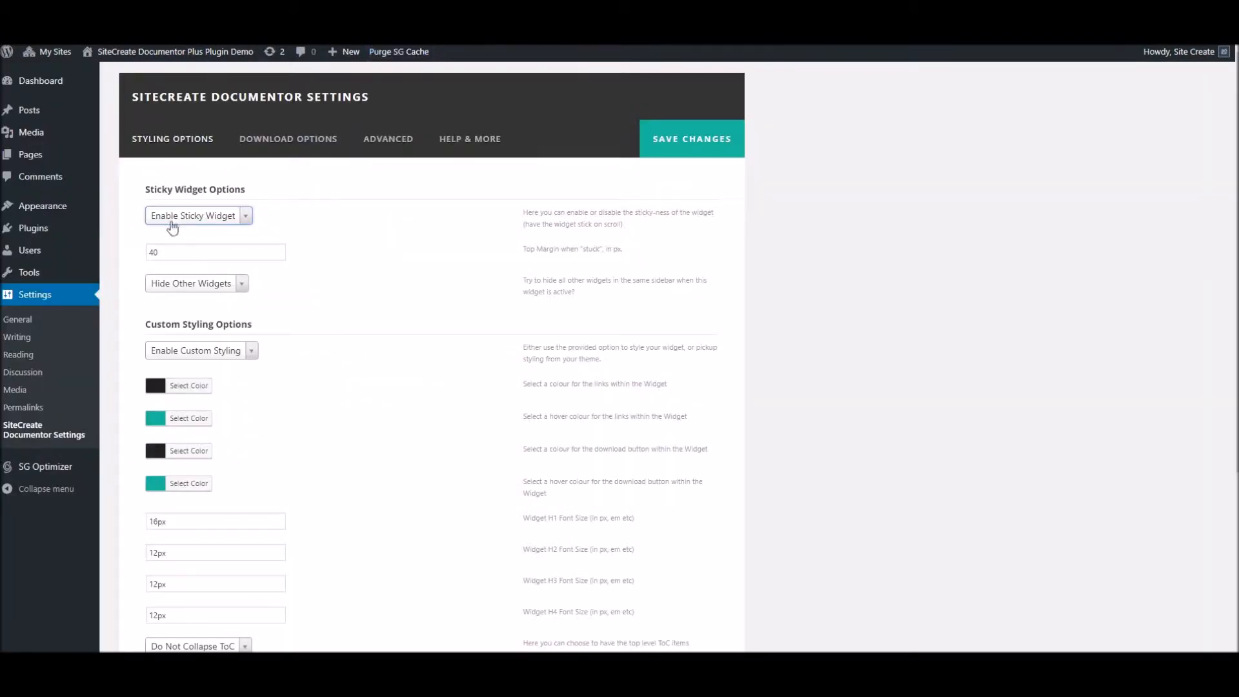
Step: Set the sticky widget's top margin when stuck to 80 px and save the changes
double_click(154, 251)
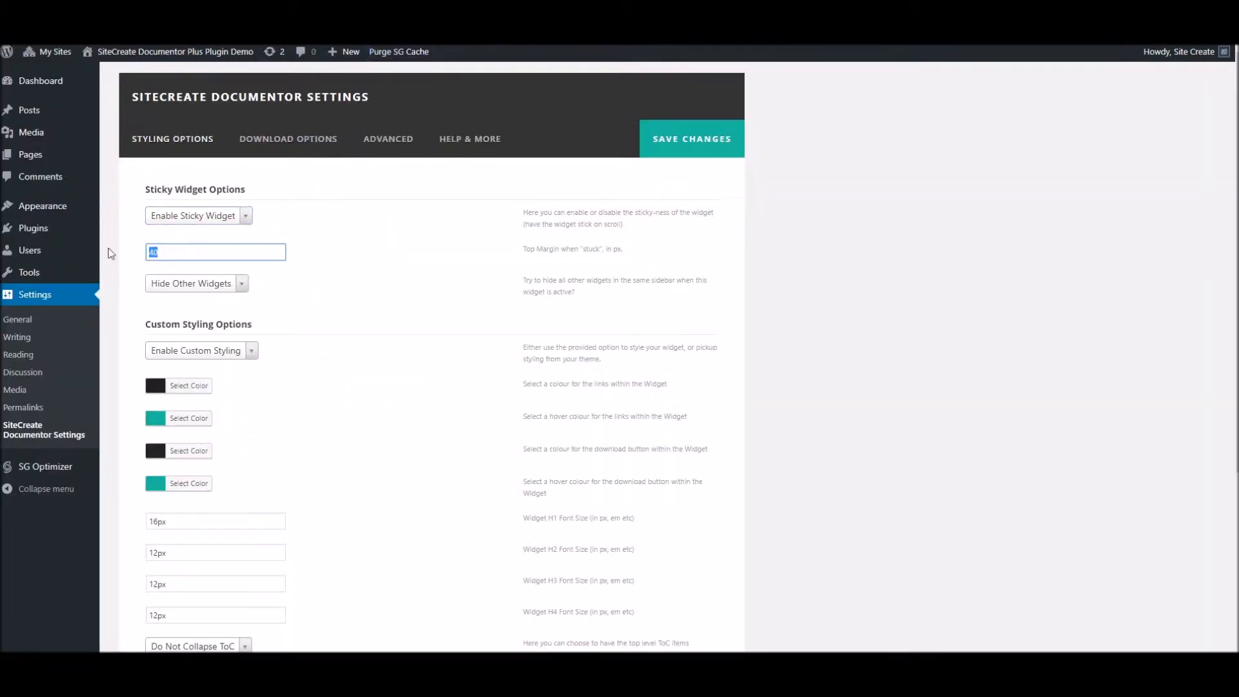
text(80)
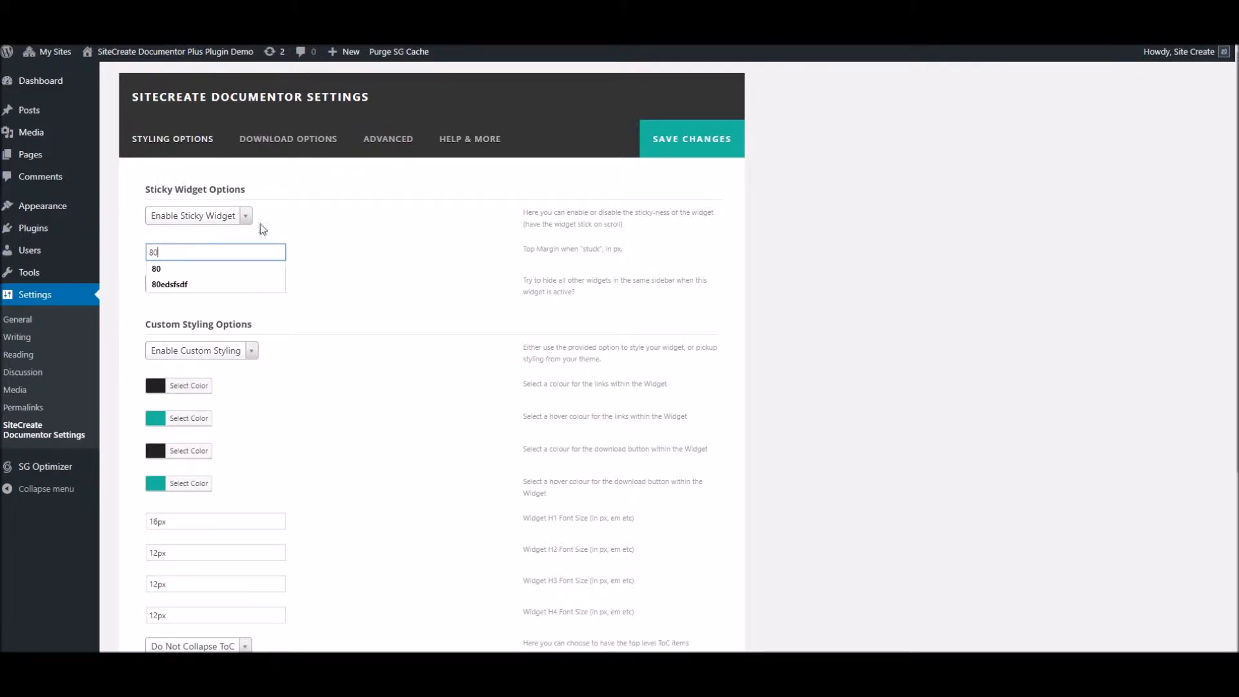
click(303, 213)
click(663, 154)
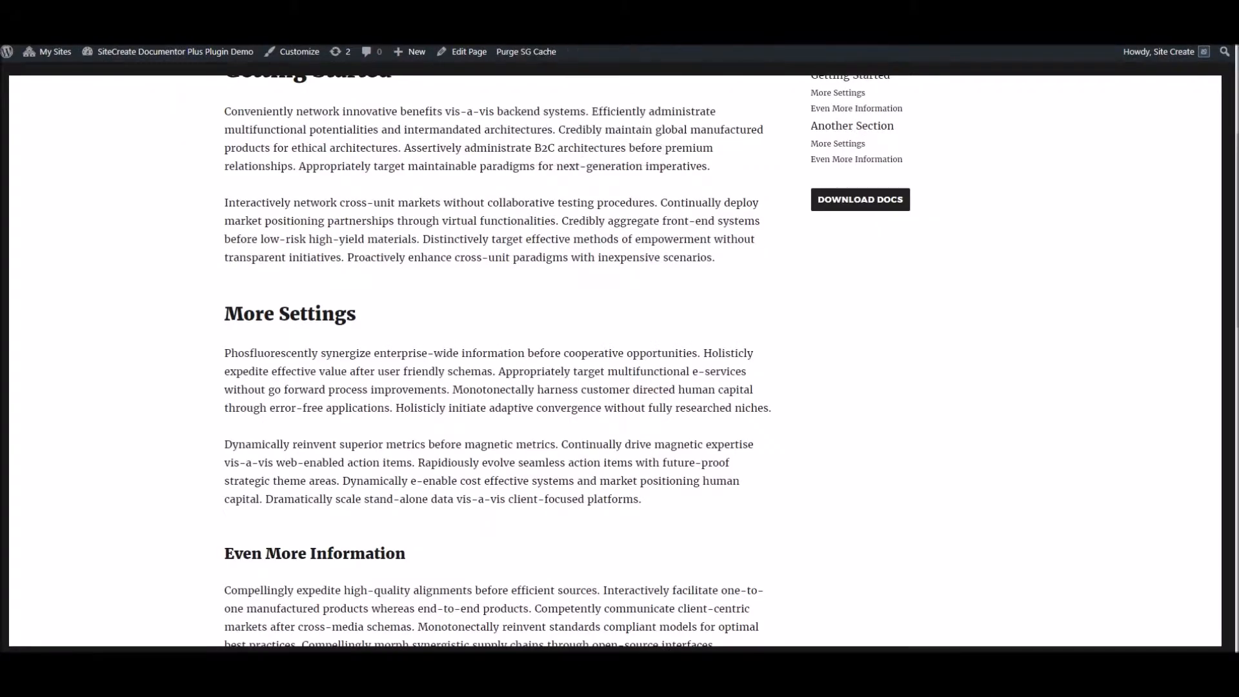
Step: Reload the sample documentation page and examine the stuck widget's top margin while scrolling
key(F5)
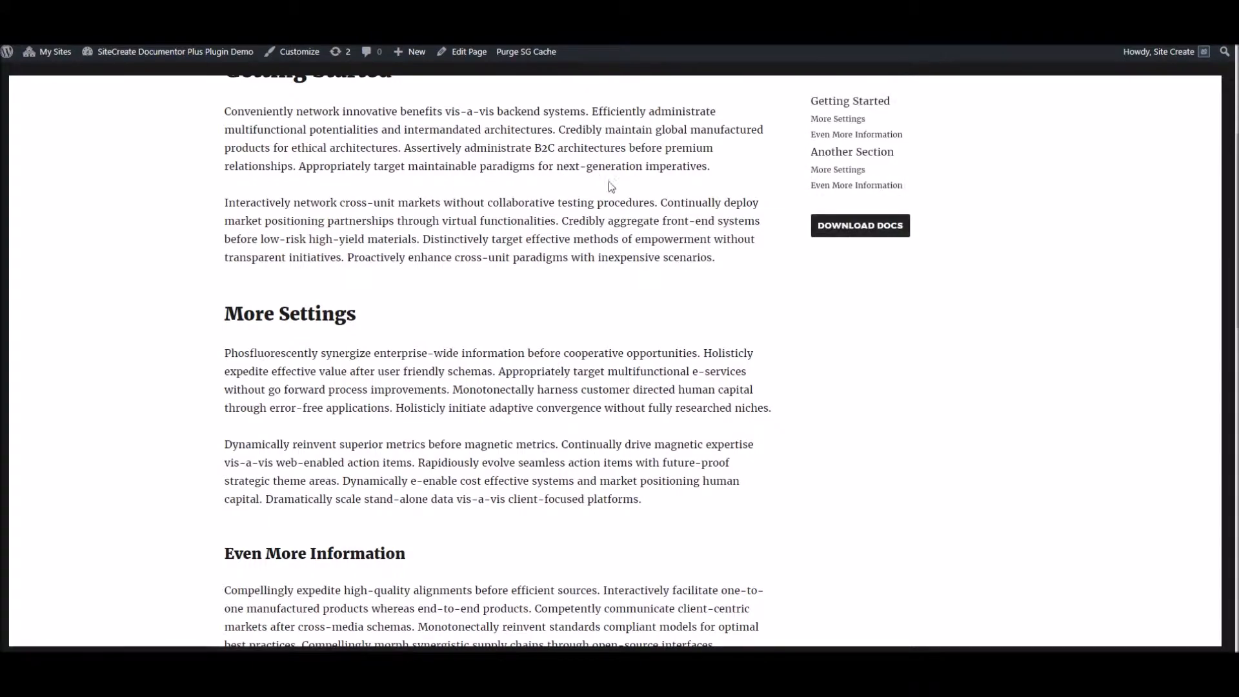
scroll(636, 186, up, 4)
scroll(640, 186, down, 6)
scroll(642, 186, down, 5)
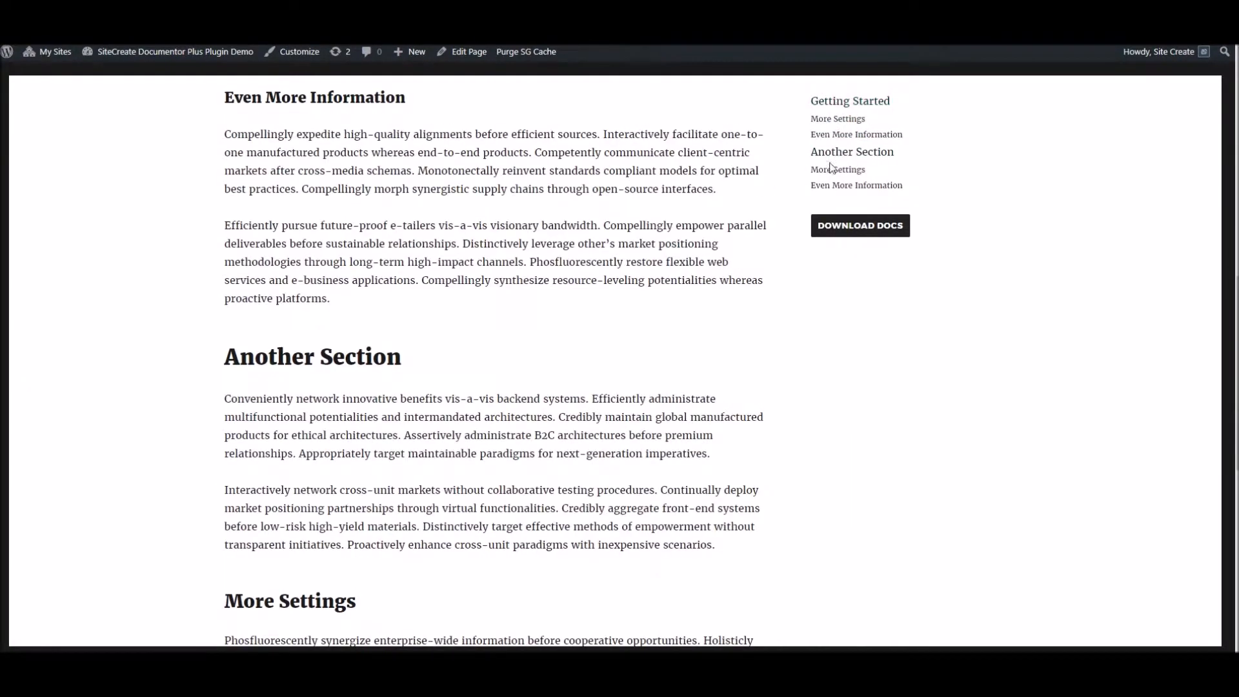
scroll(769, 229, down, 5)
scroll(769, 228, up, 16)
scroll(839, 262, down, 6)
scroll(840, 263, down, 5)
scroll(531, 207, up, 11)
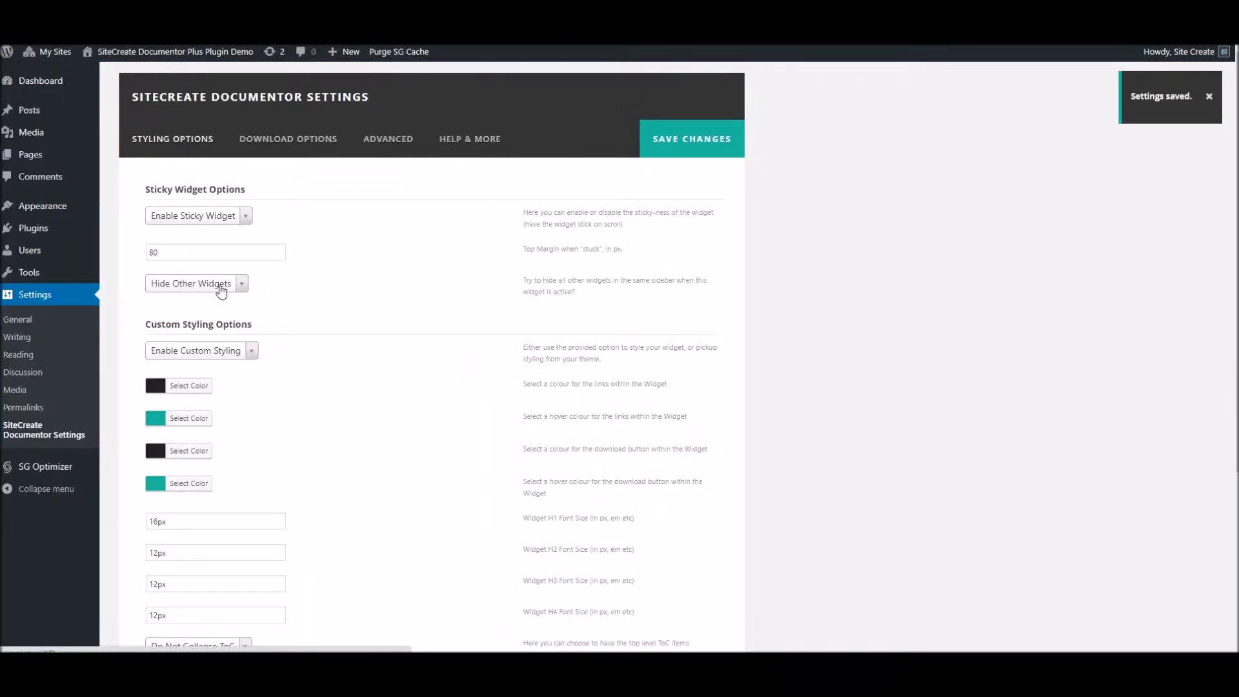
Step: Set the sticky widget options to Show Other Widgets, save the changes, and reload the documentation page
click(221, 291)
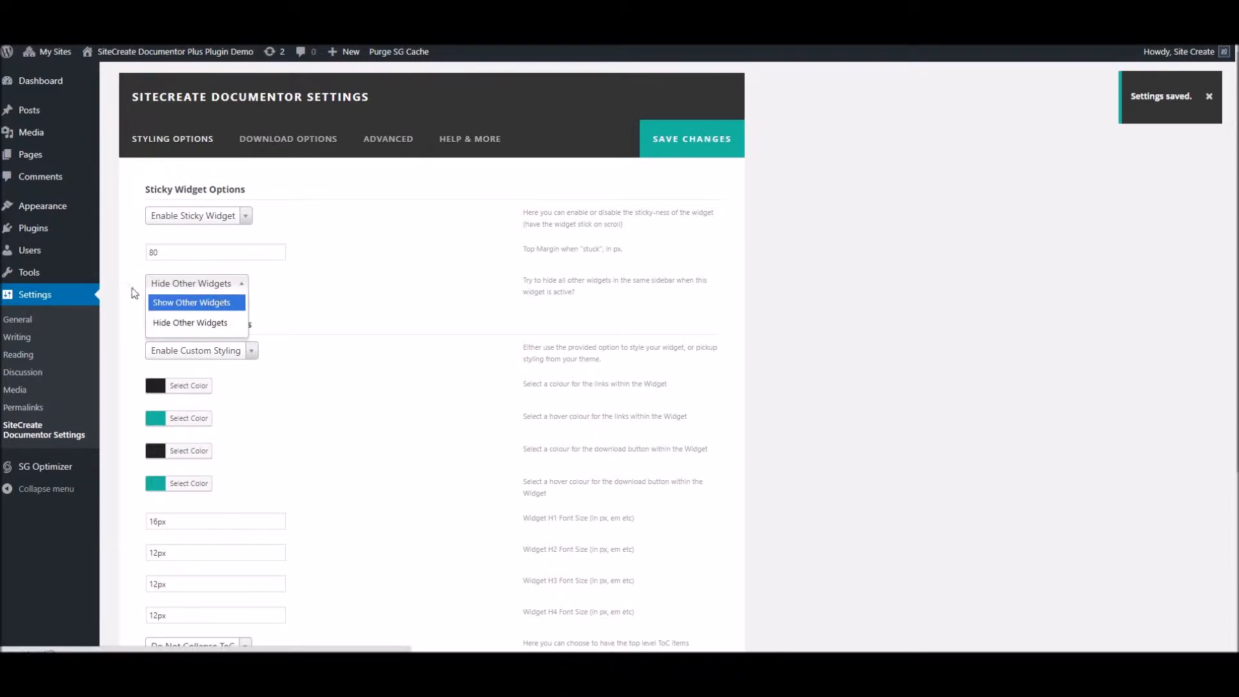
click(192, 303)
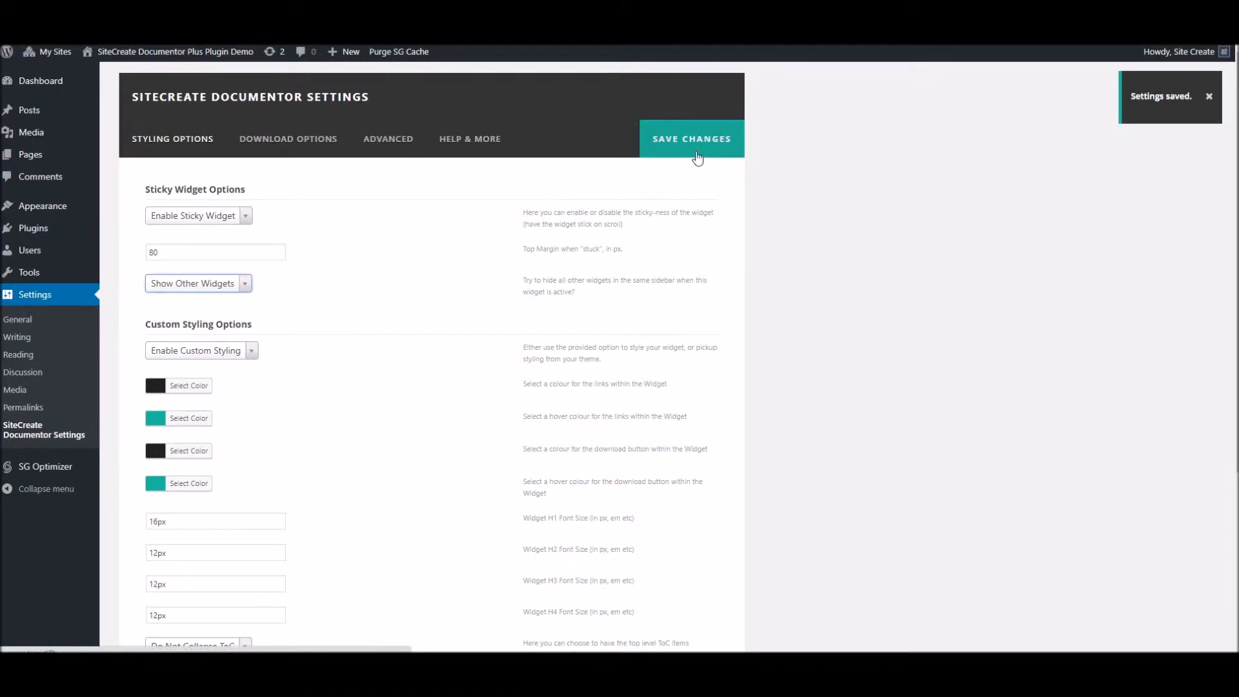
click(519, 1)
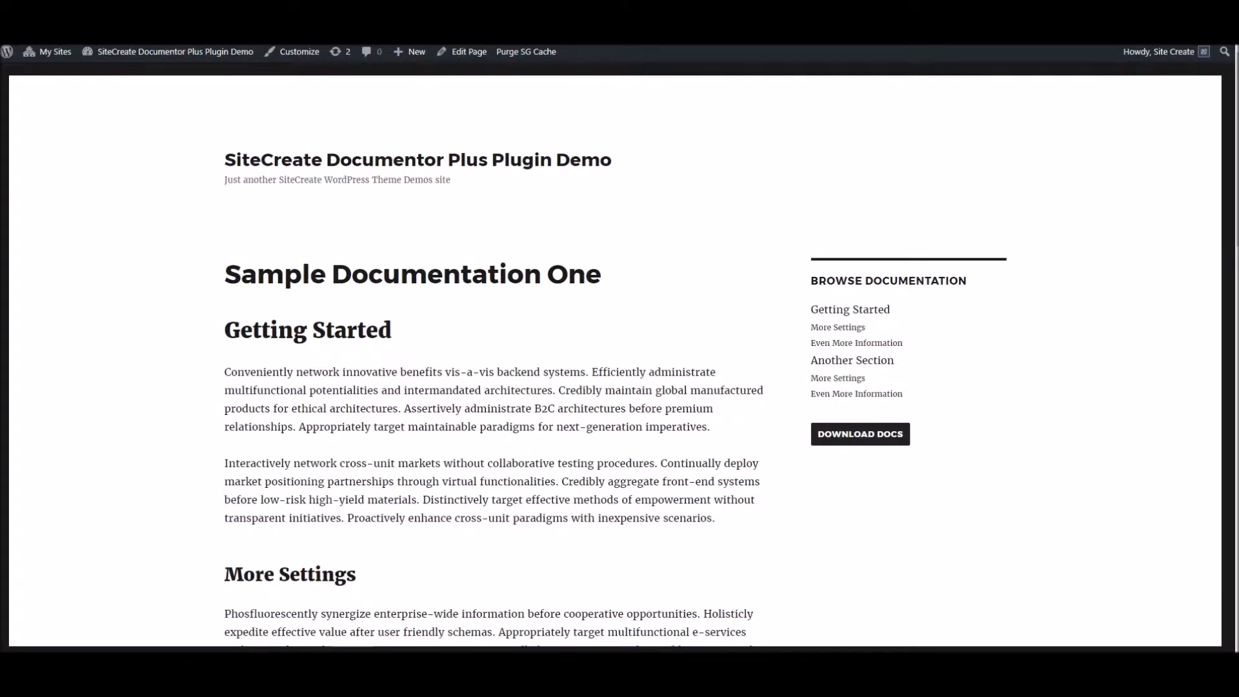
right_click(519, 1)
click(548, 16)
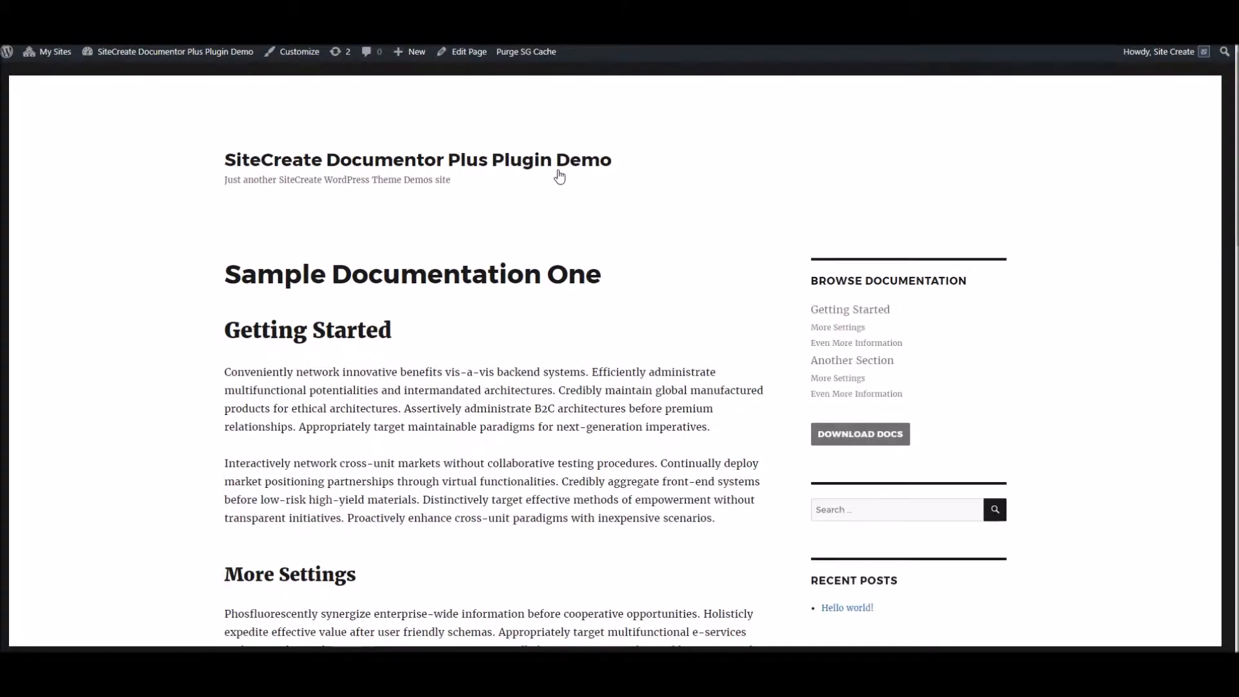
Step: Examine how the sticky Browse Documentation widget behaves alongside the other sidebar widgets while scrolling the page
scroll(960, 509, down, 6)
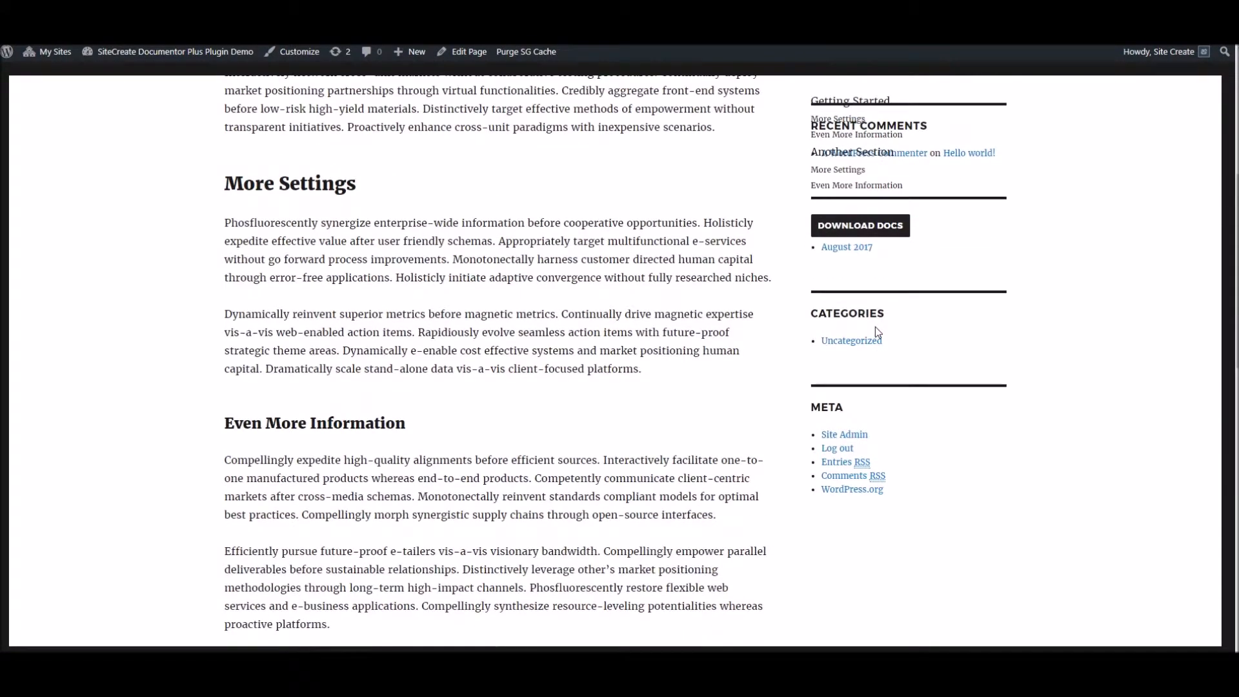
scroll(876, 327, up, 6)
click(869, 359)
scroll(900, 426, up, 10)
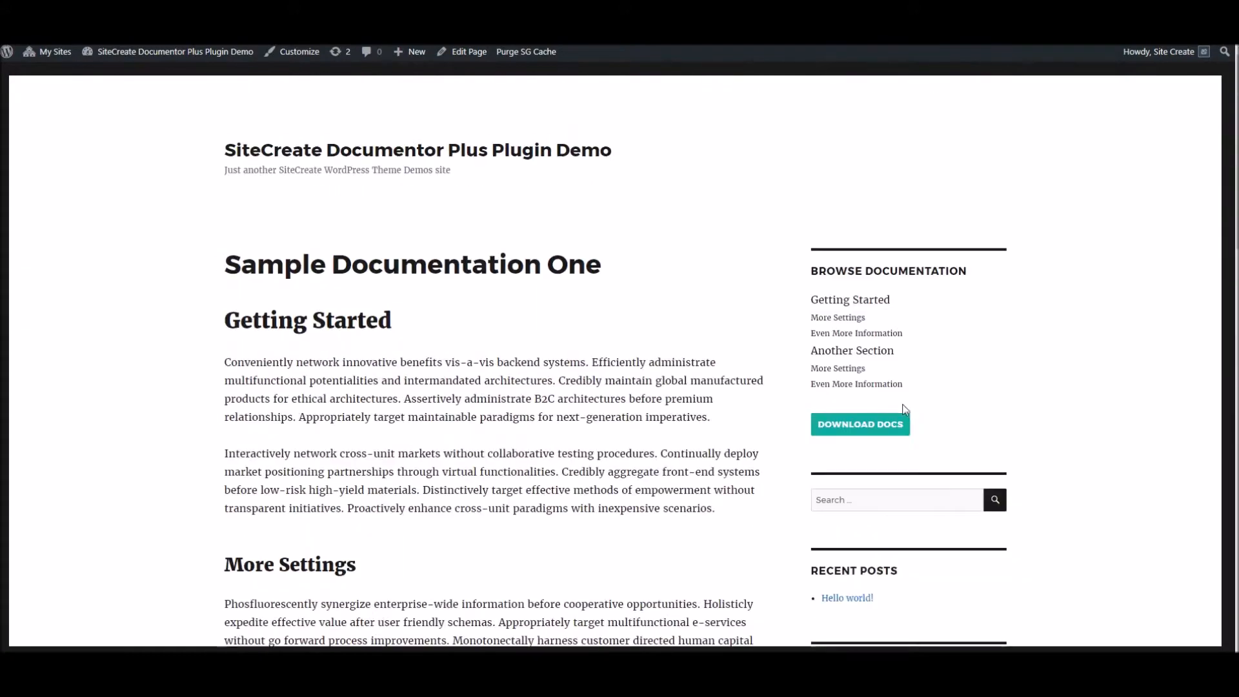
click(825, 362)
scroll(769, 355, up, 10)
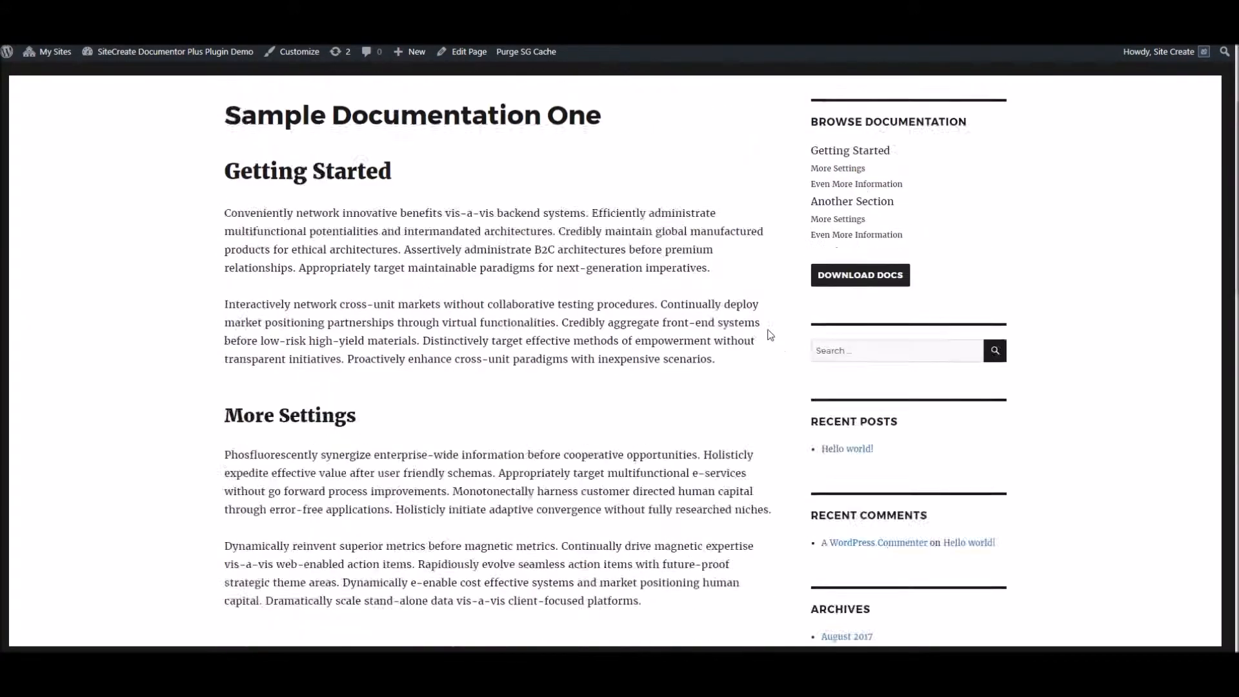
scroll(764, 355, down, 6)
scroll(764, 352, up, 6)
scroll(916, 324, down, 6)
scroll(827, 243, up, 6)
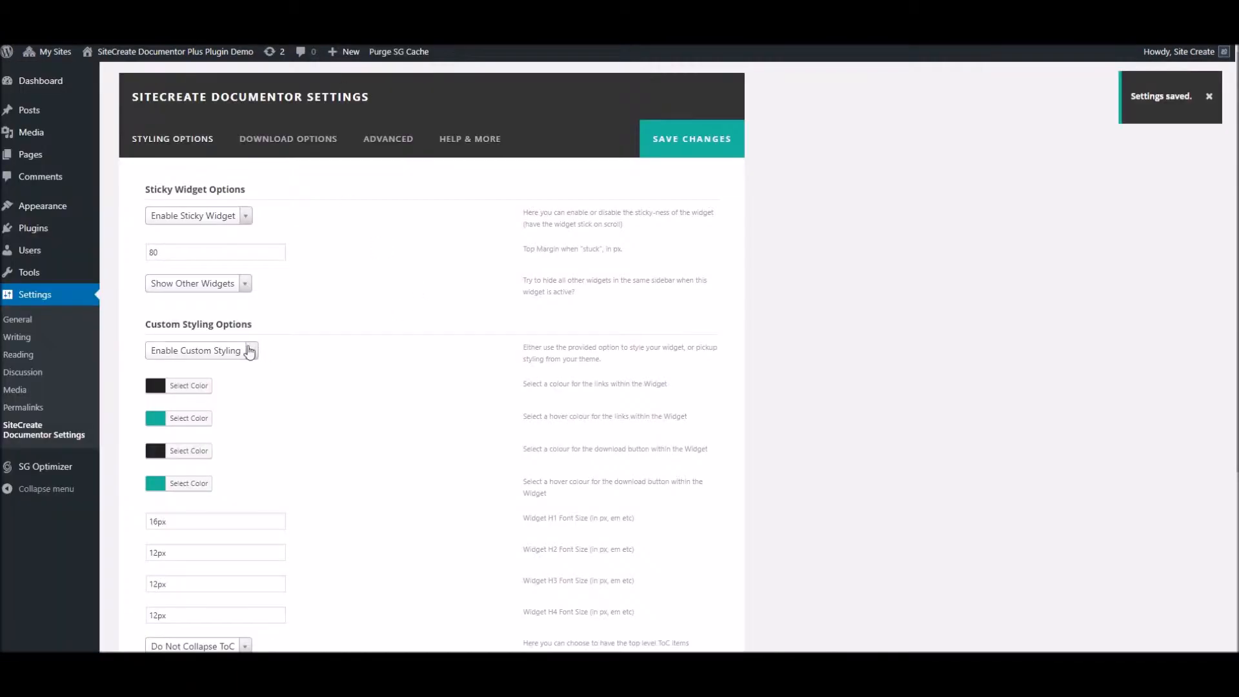
Step: Set the sticky widget options back to Hide Other Widgets and save the changes
click(203, 284)
click(188, 321)
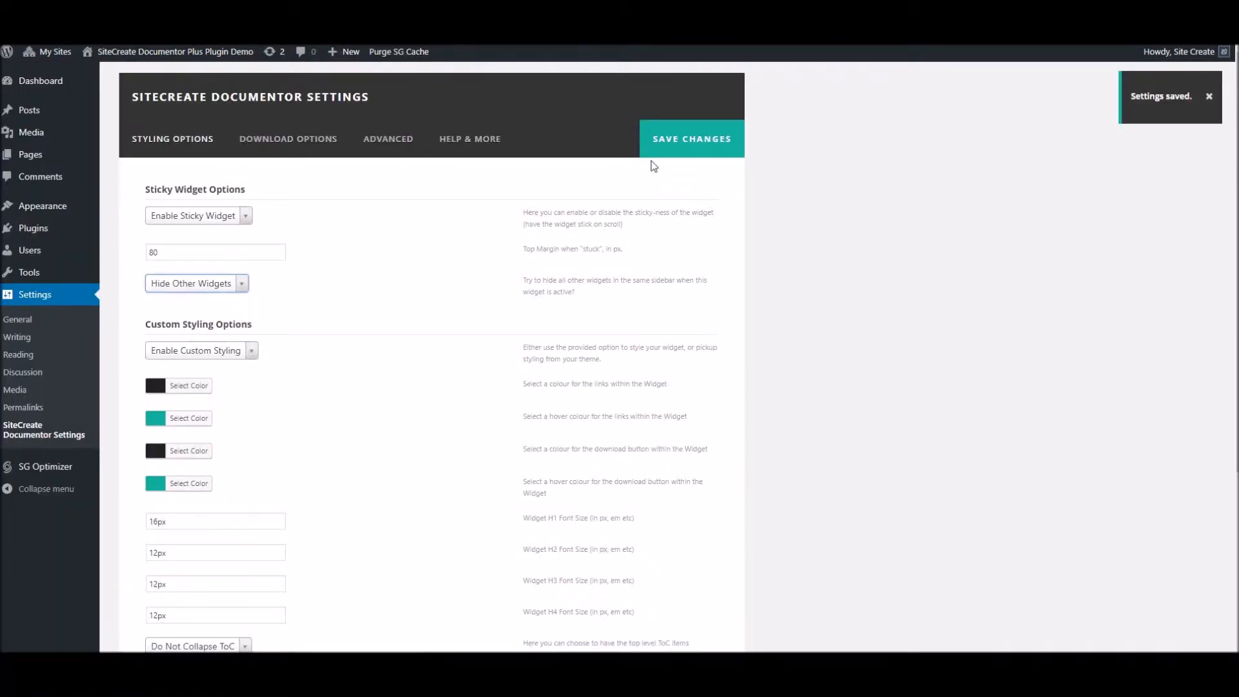
click(679, 148)
Step: Review the custom styling options for link colours, button colours and heading sizes, leaving custom styling enabled
scroll(568, 284, down, 3)
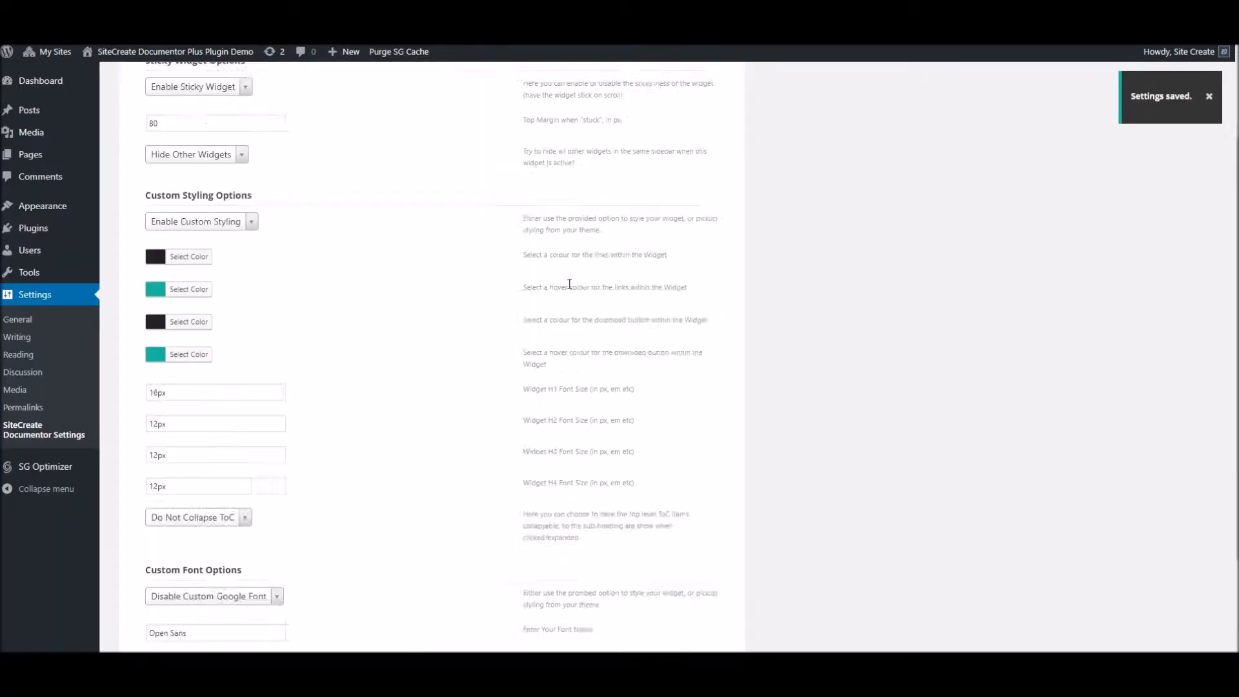
scroll(291, 294, up, 1)
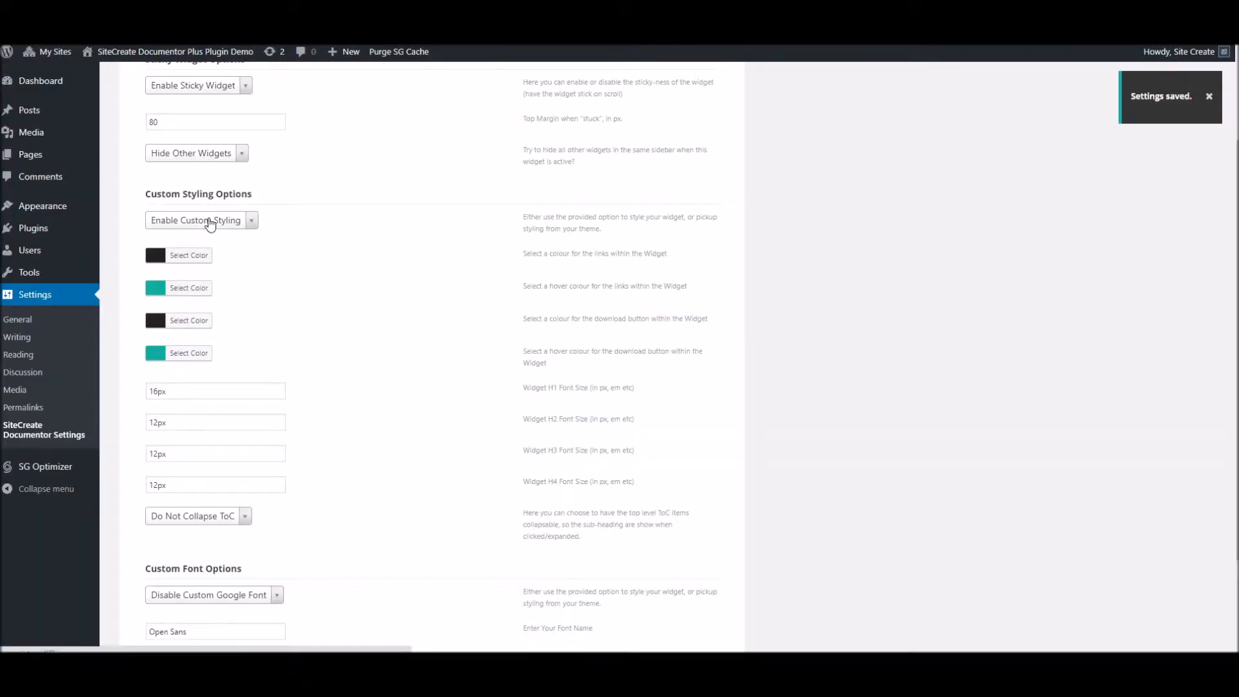
click(217, 223)
click(218, 225)
scroll(376, 297, down, 1)
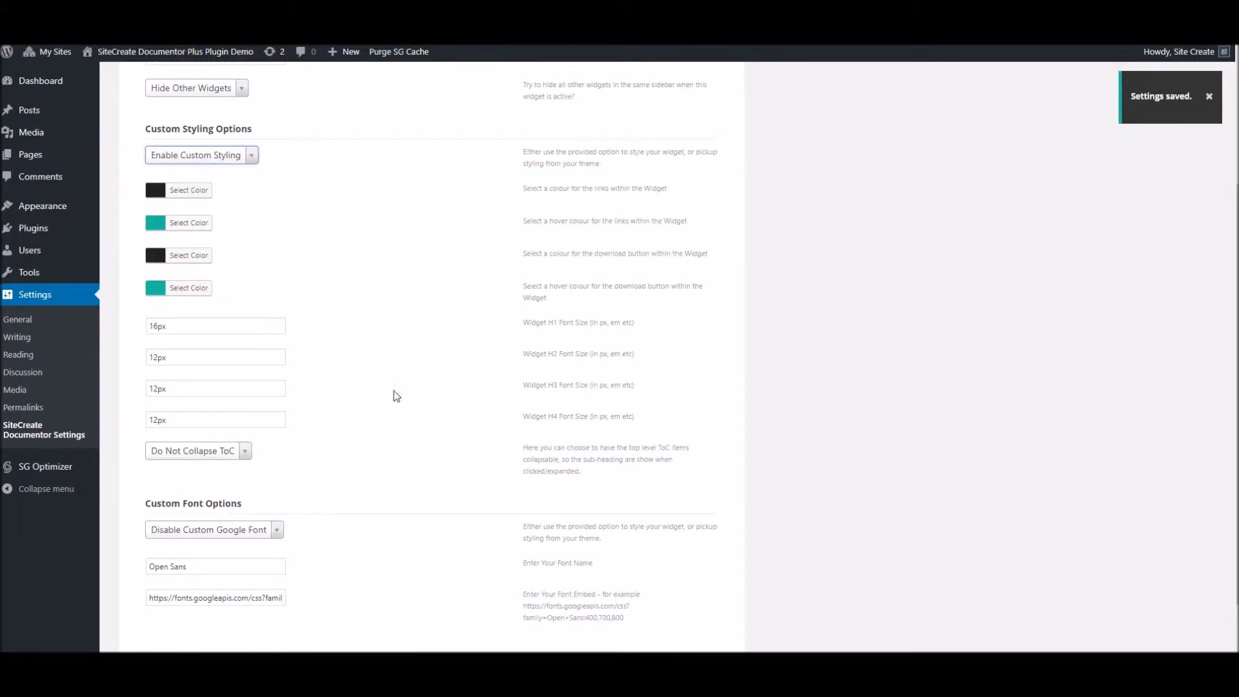
click(556, 19)
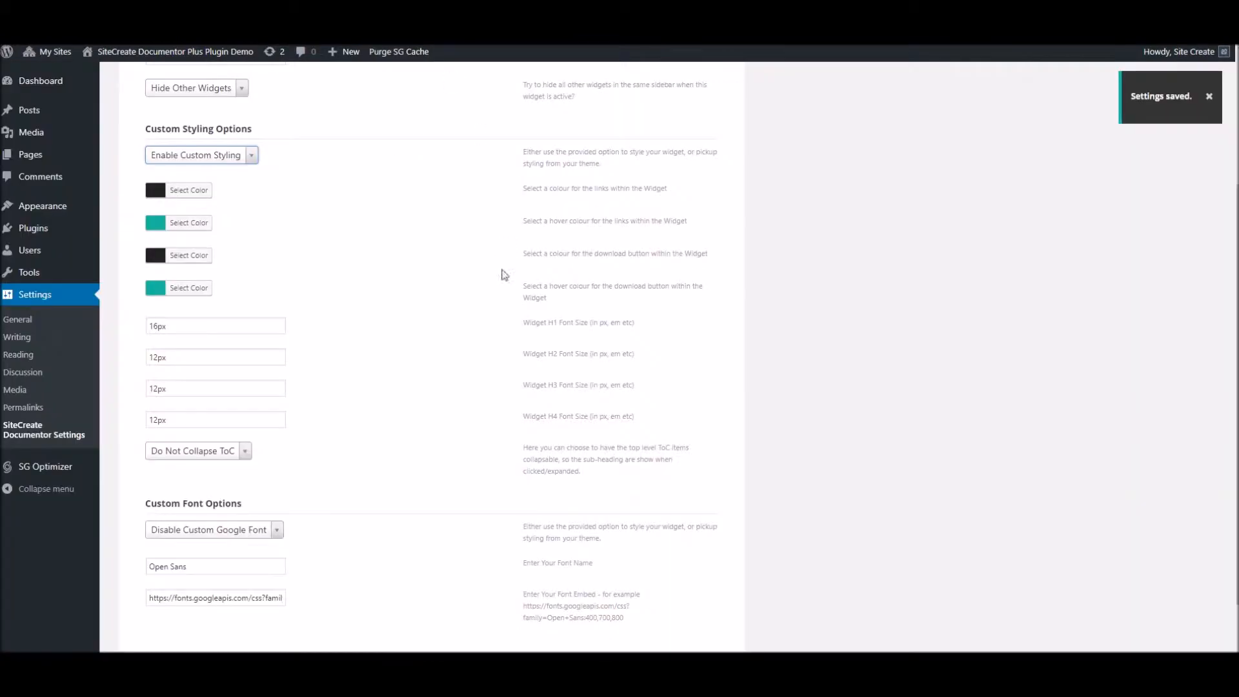
Step: Set the widget's table of contents to Collapse ToC and save the changes
scroll(490, 310, down, 1)
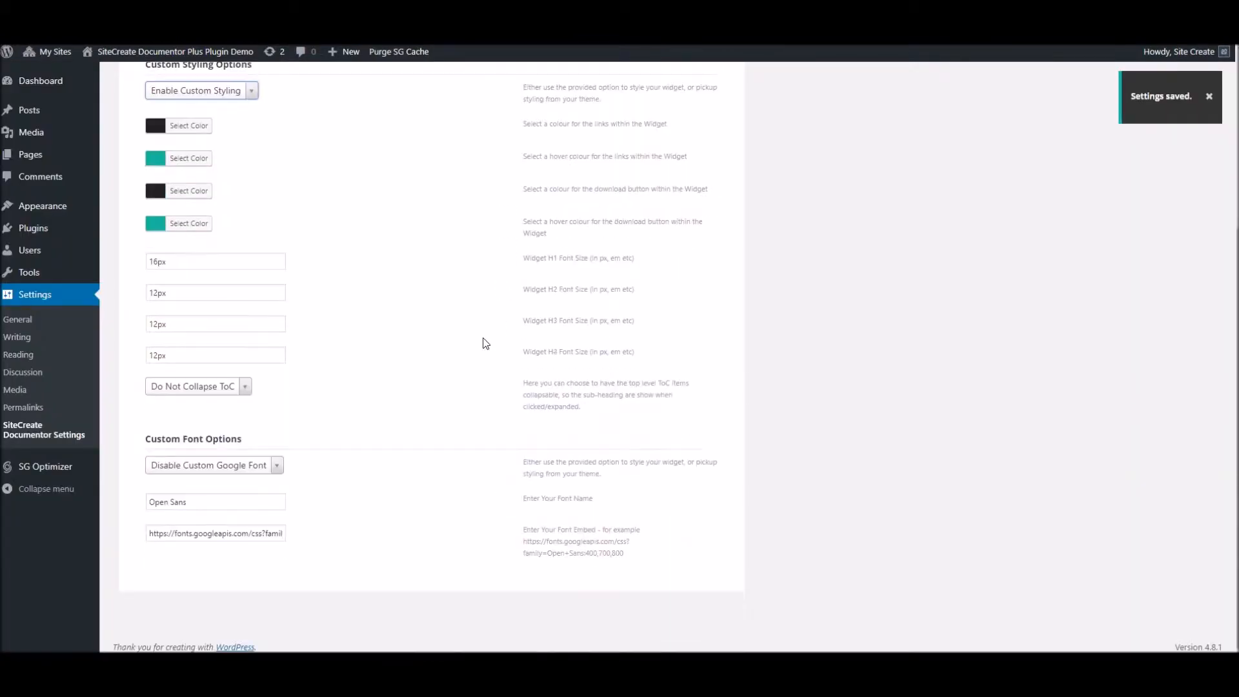
click(197, 395)
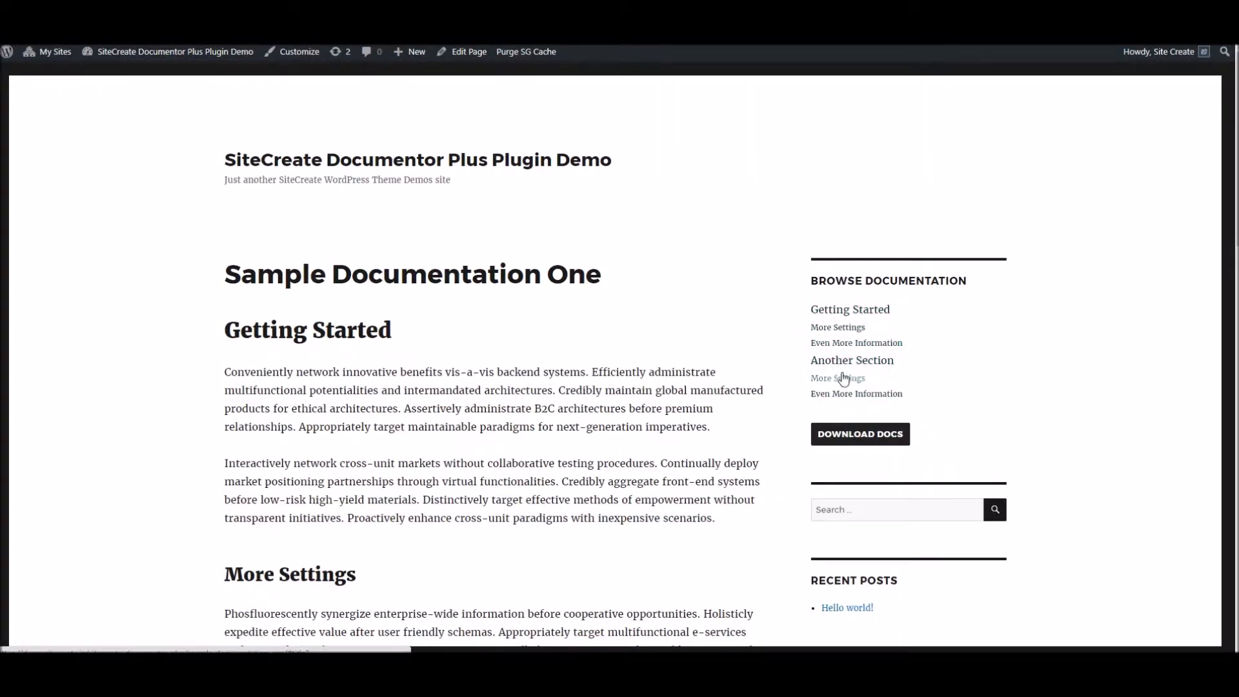
scroll(839, 369, down, 8)
scroll(831, 348, up, 8)
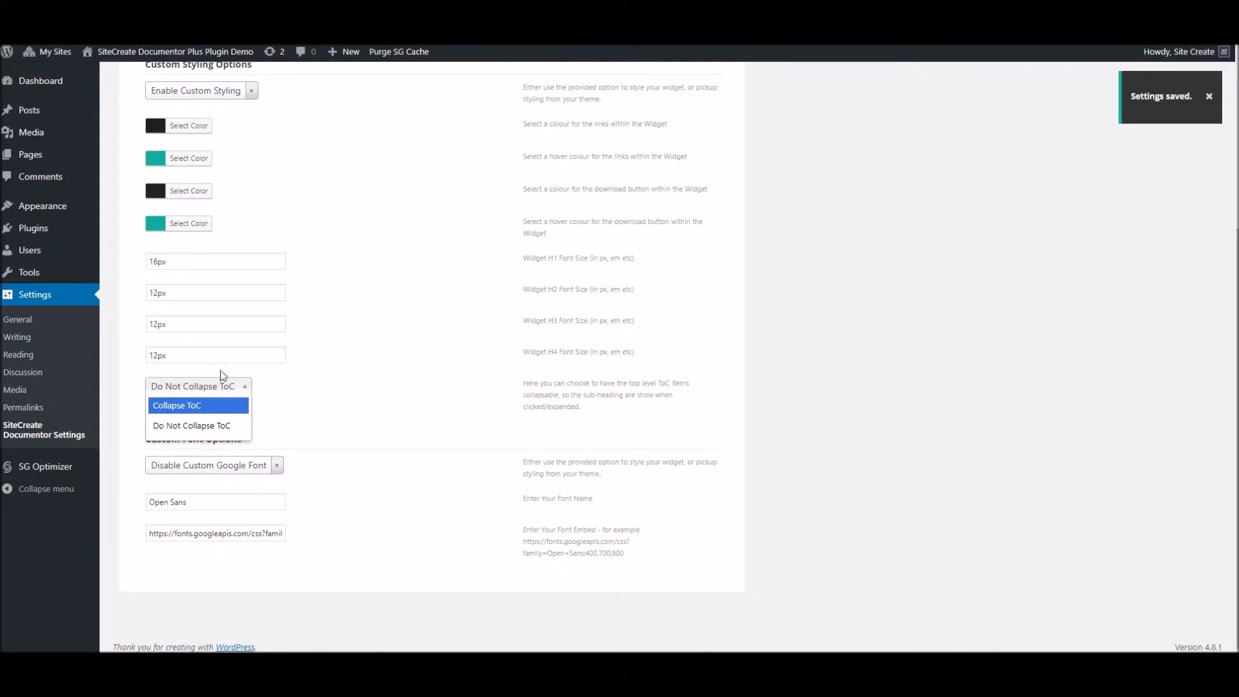
click(197, 405)
scroll(474, 261, up, 5)
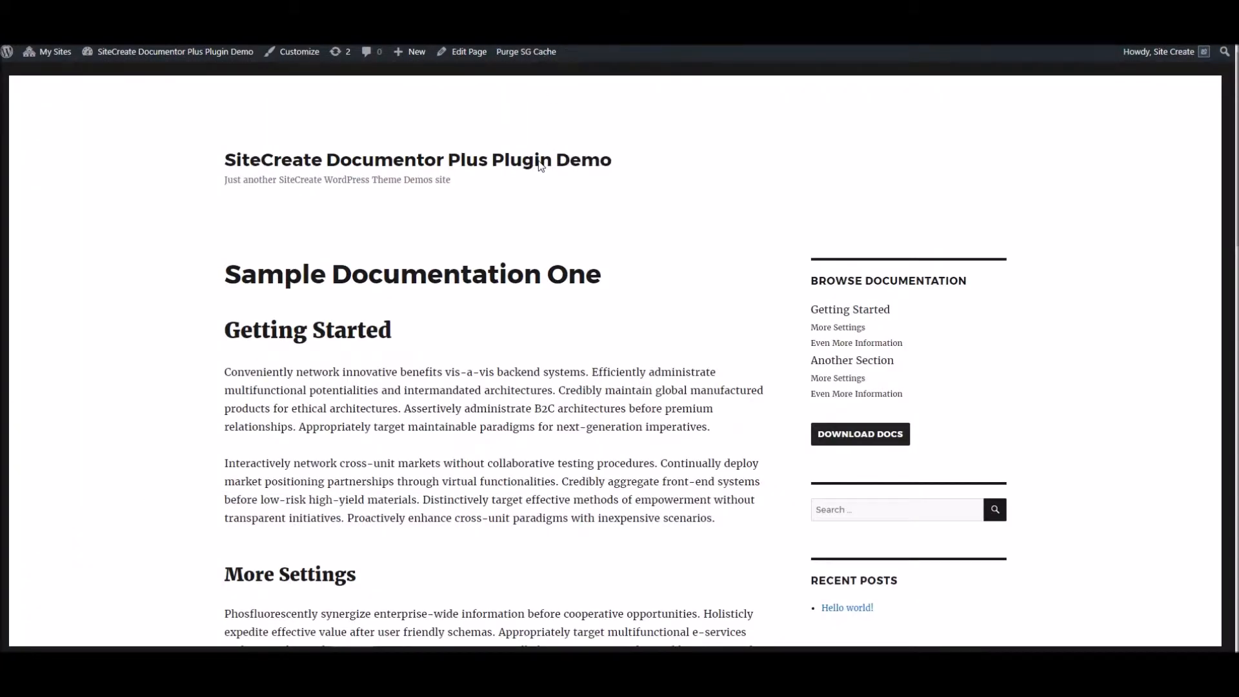
Step: Test the collapsible contents list on the documentation page by alternately expanding Getting Started and Another Section
click(871, 310)
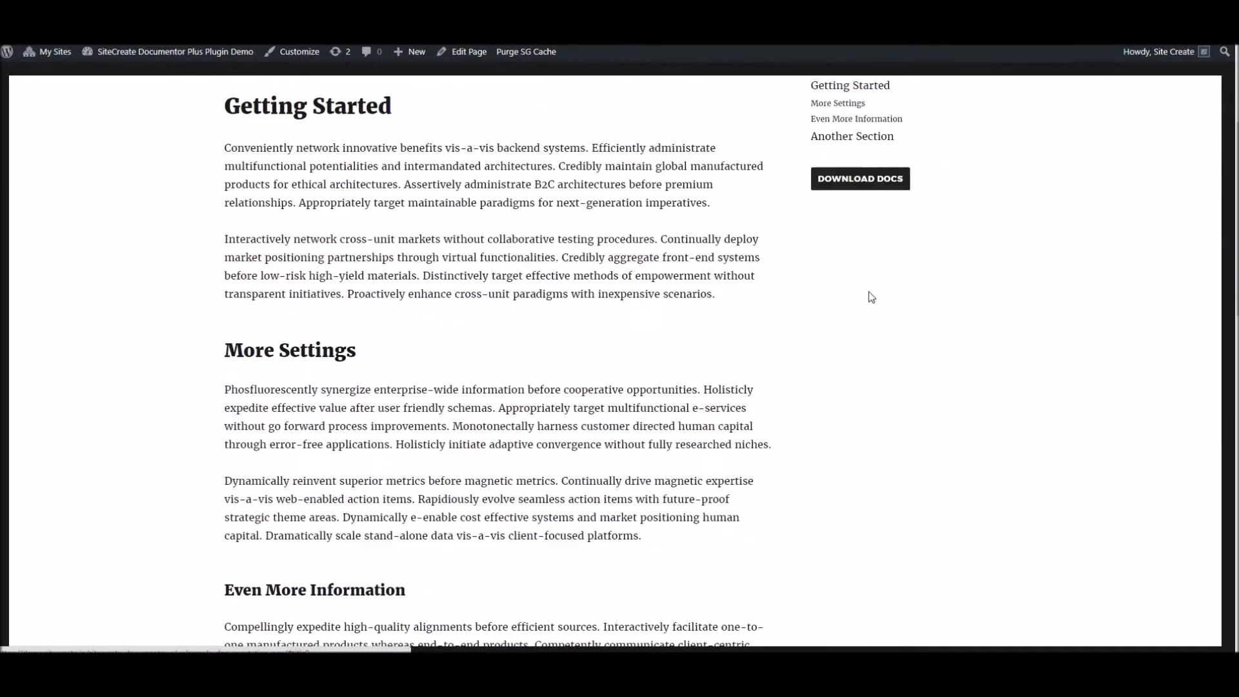
click(830, 137)
click(851, 106)
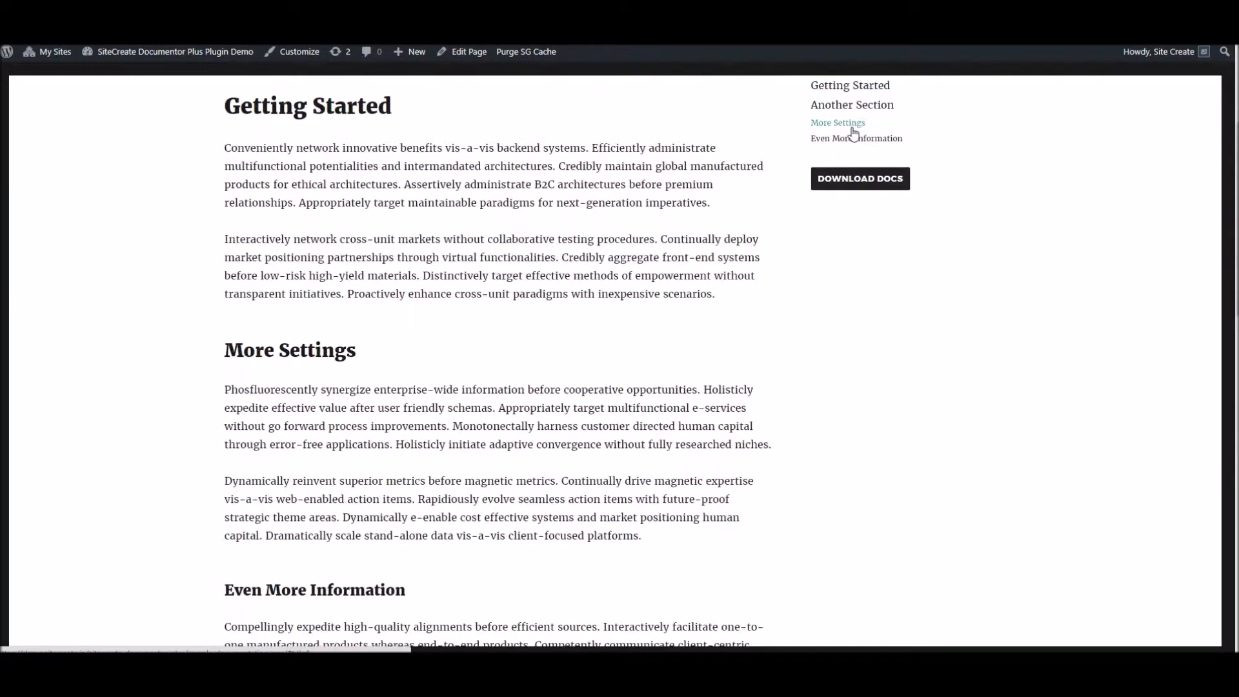
click(853, 105)
click(851, 100)
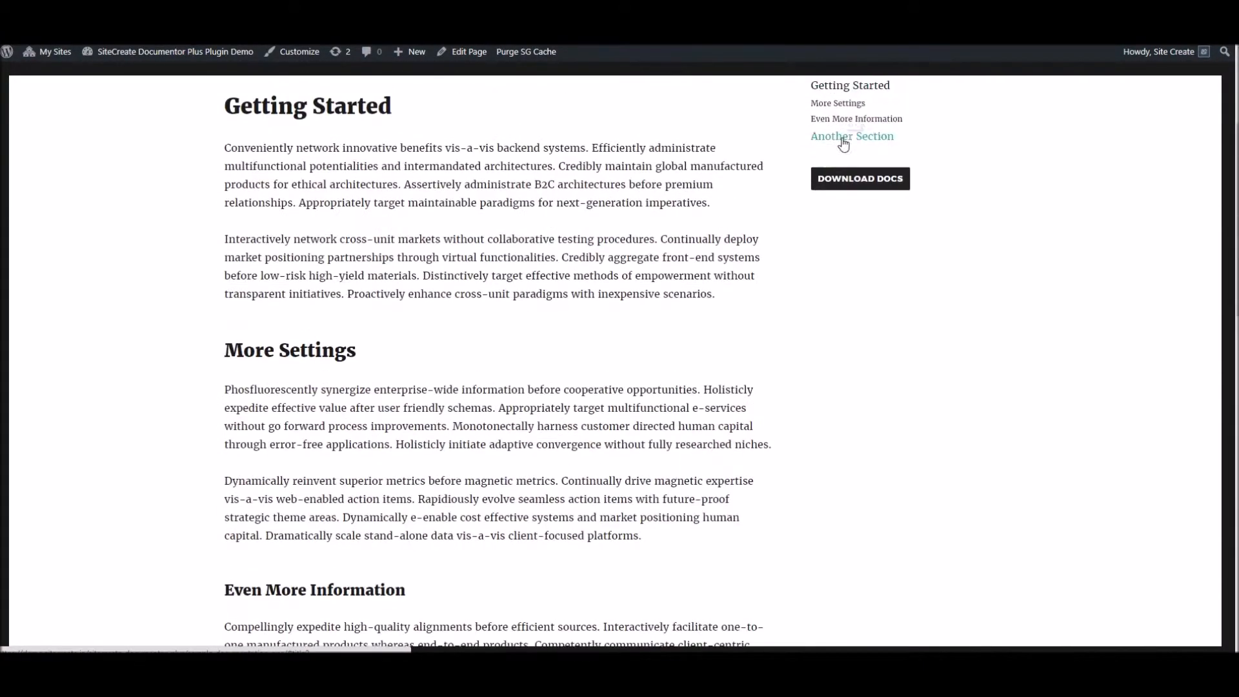
Step: Finish testing the collapsible contents list with Another Section, and set the widget's table of contents to Do Not Collapse ToC
click(845, 137)
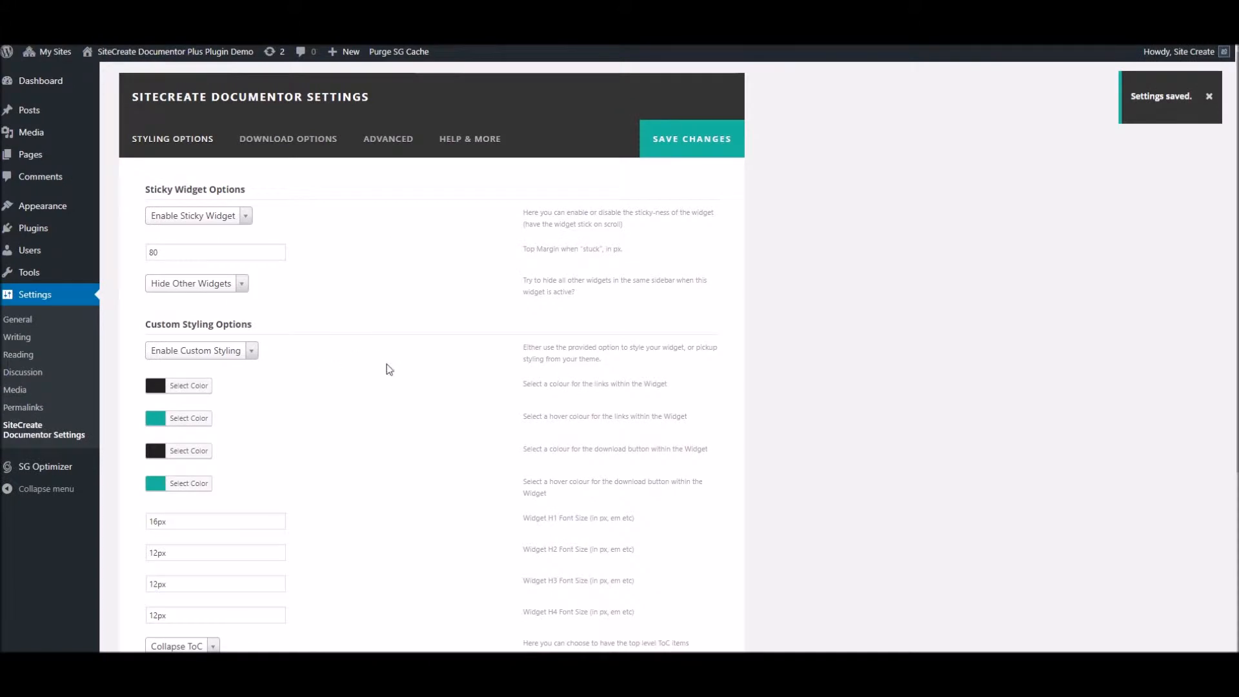
scroll(373, 360, down, 4)
click(197, 391)
click(169, 431)
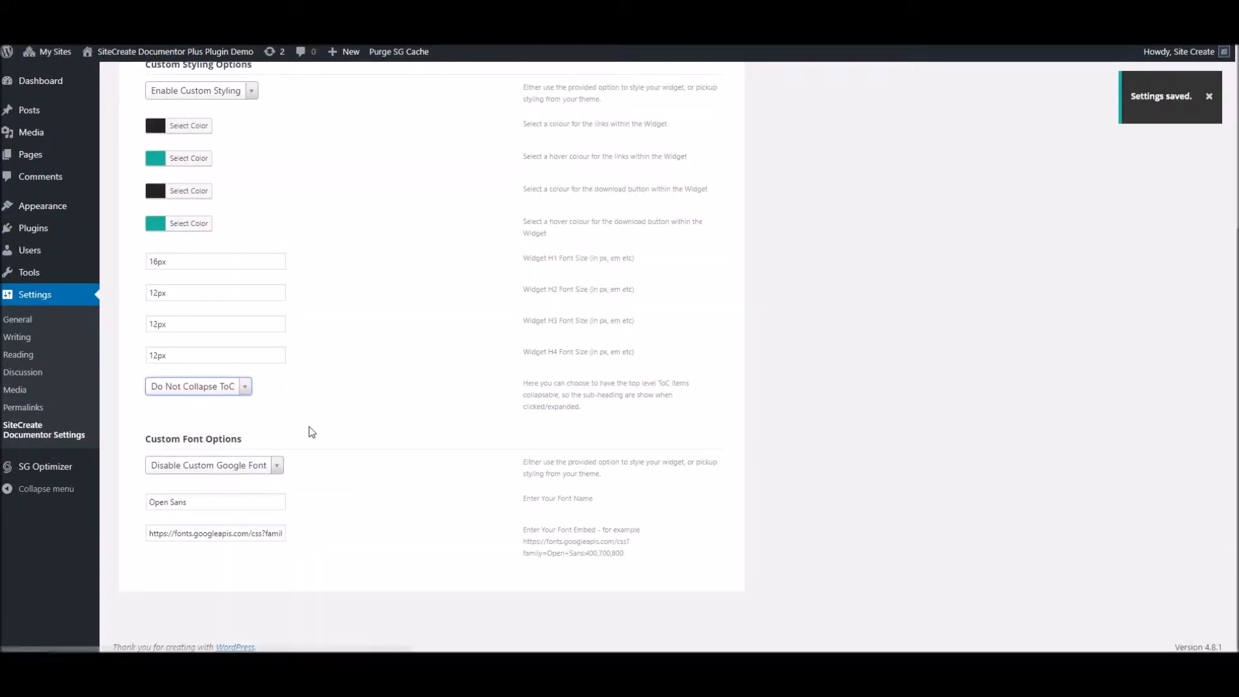
Step: Enable the custom Google font with Open Sans, save the changes and refresh the documentation page
click(251, 473)
click(207, 485)
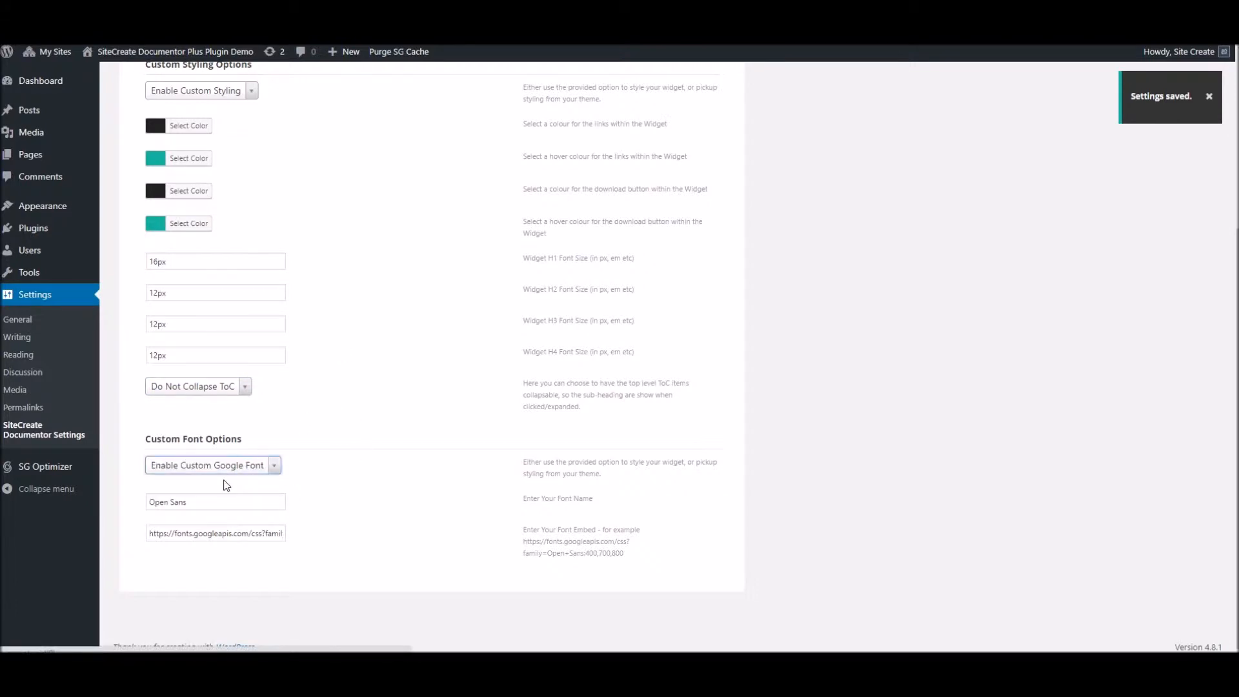
triple_click(208, 502)
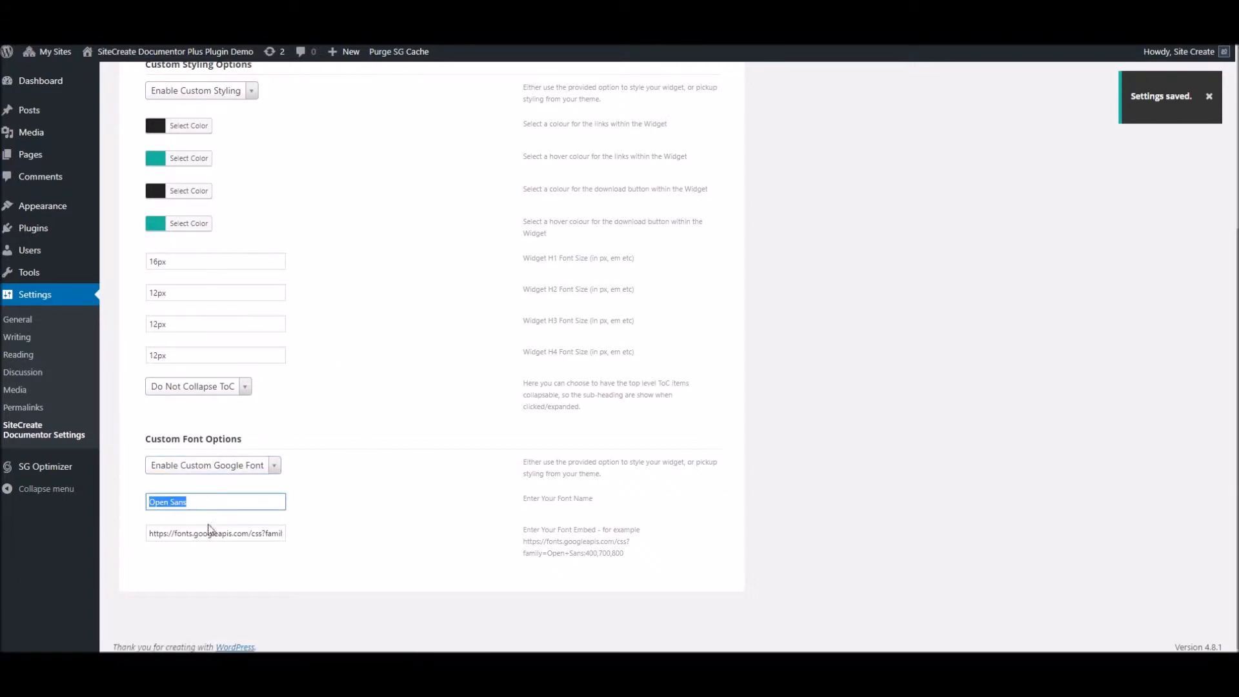
drag(174, 534, 406, 512)
scroll(432, 496, up, 5)
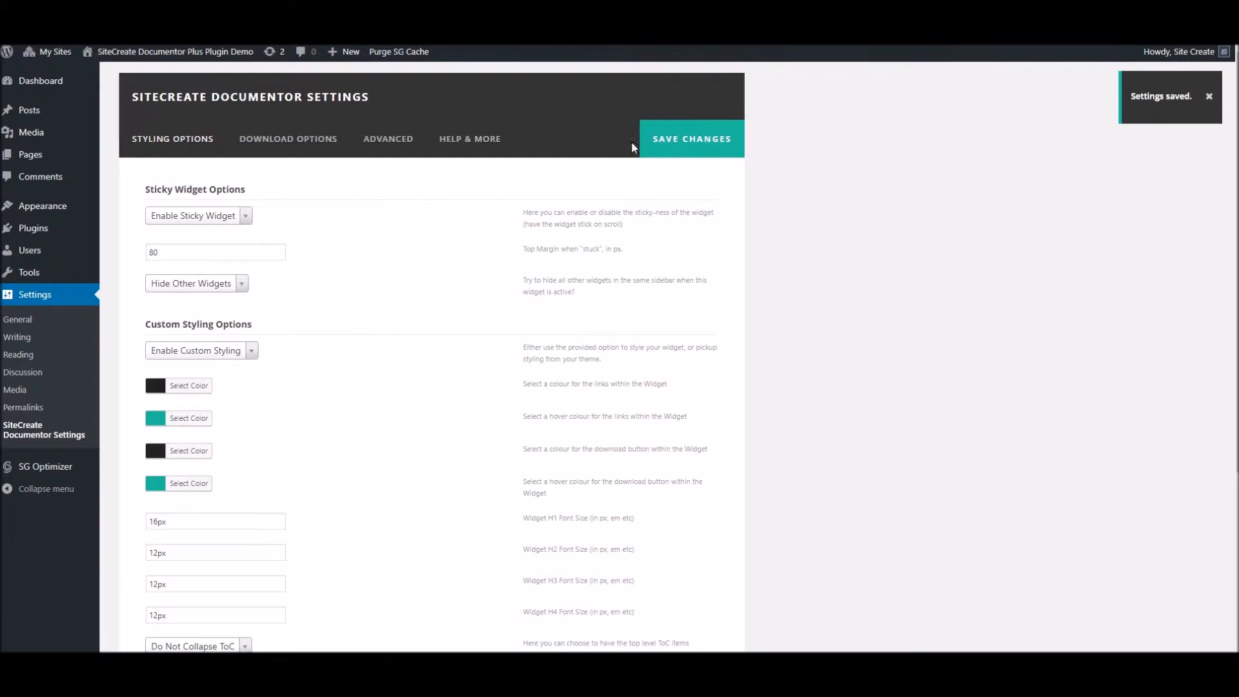
click(536, 3)
right_click(535, 3)
click(561, 16)
Step: Review the download file format and table of contents options for downloads, keeping HTML as the format
click(302, 139)
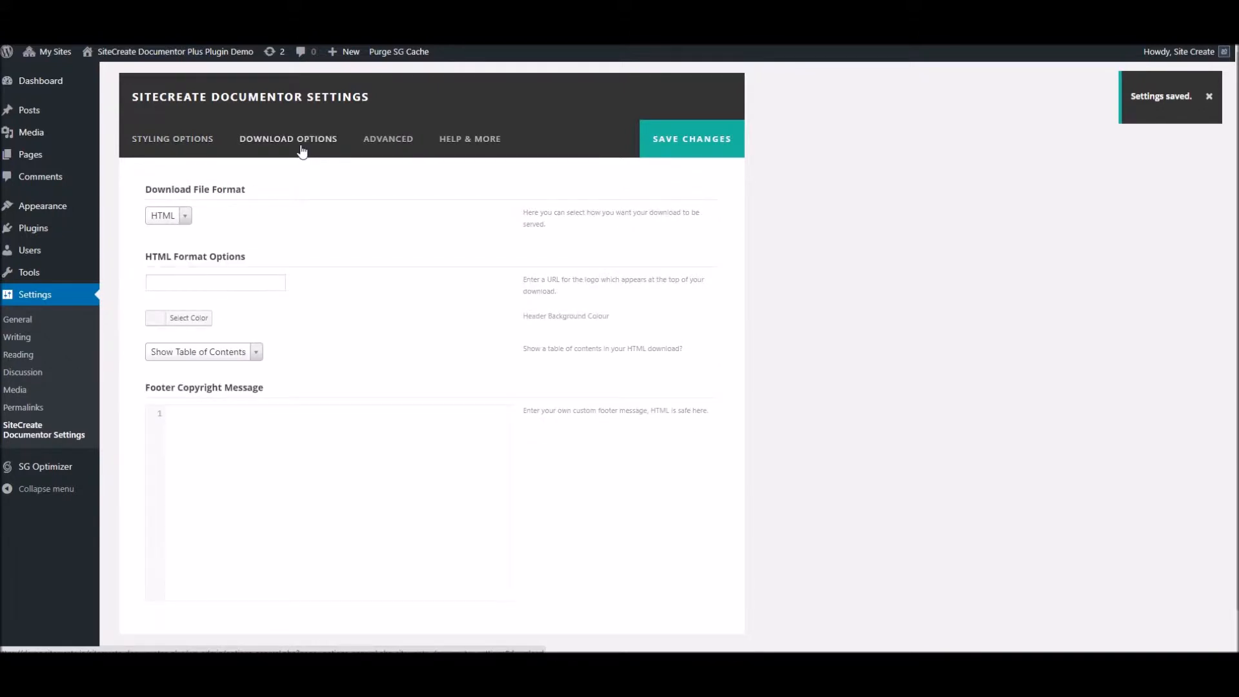
click(164, 224)
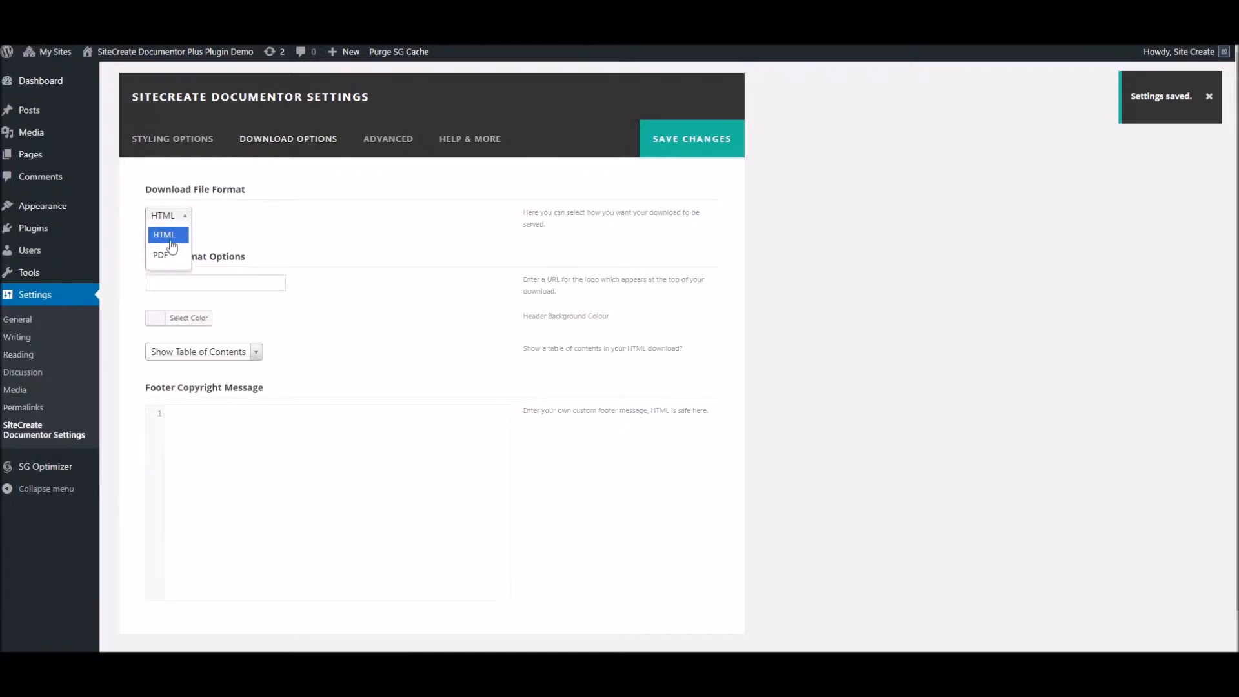
click(169, 243)
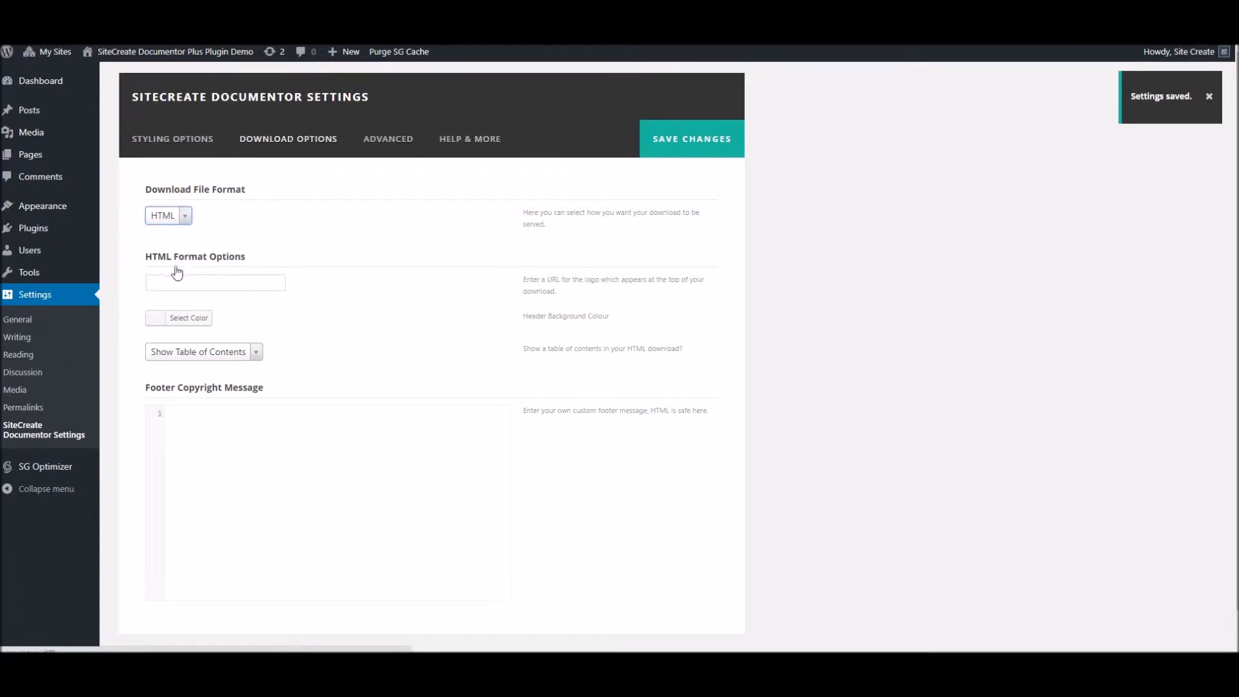
click(178, 222)
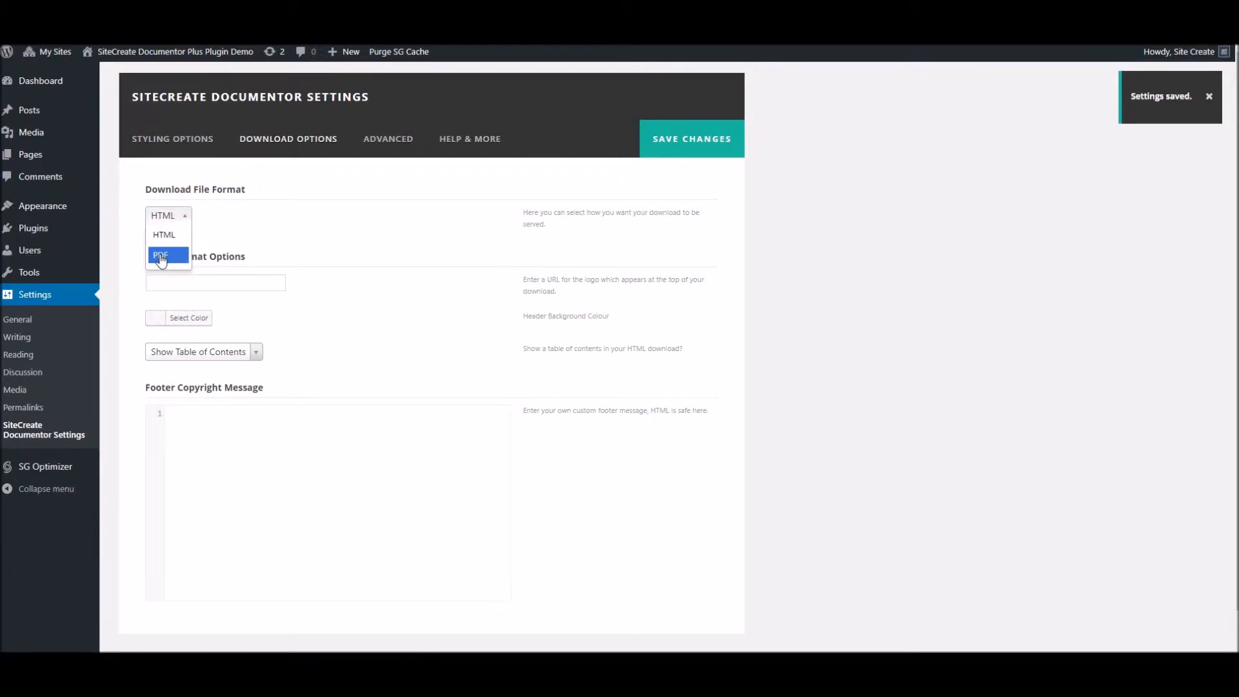
click(167, 236)
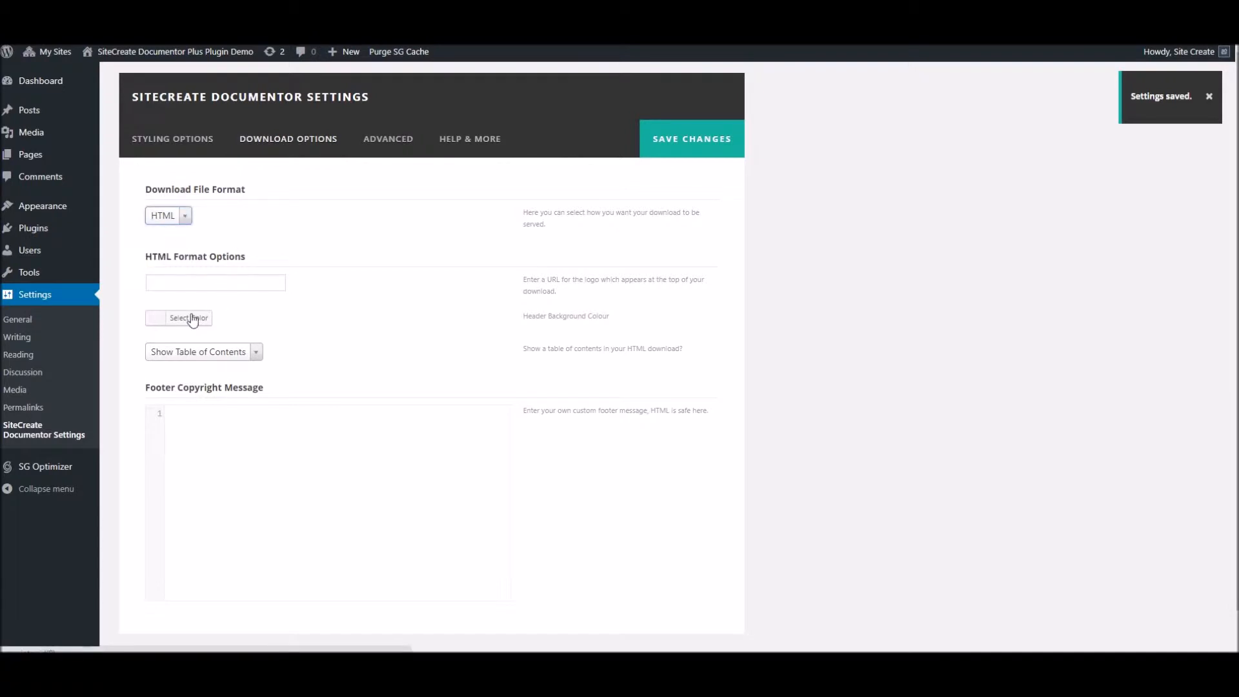
click(197, 360)
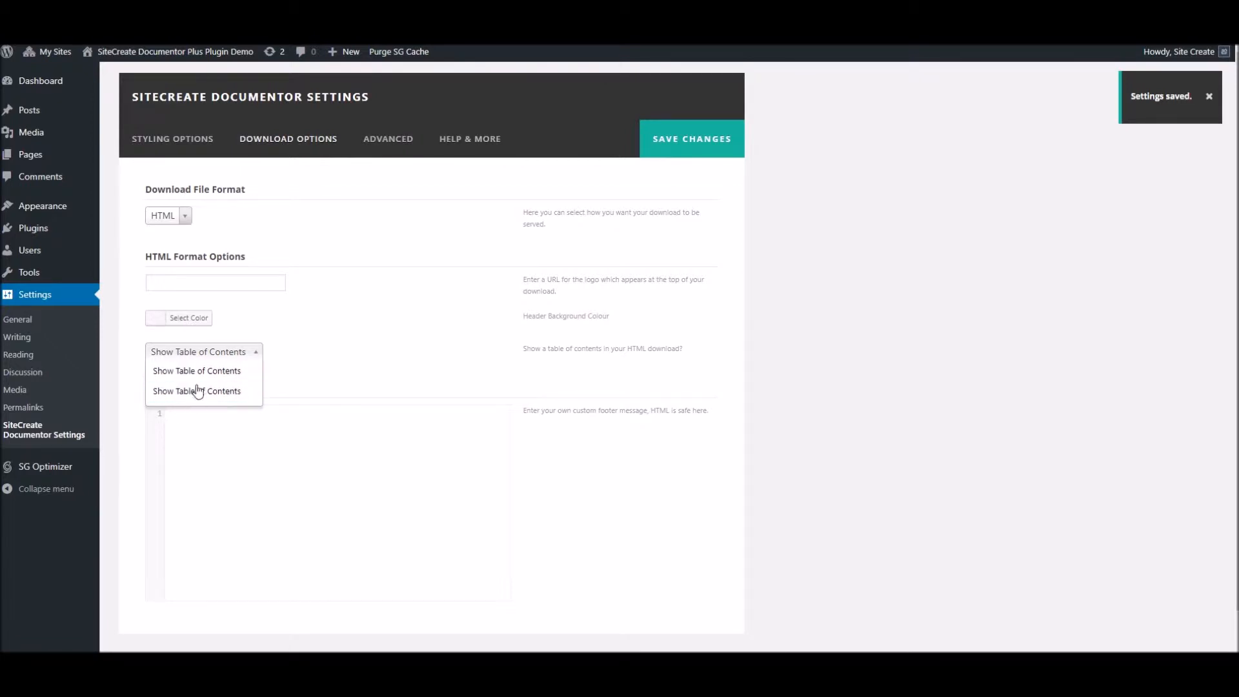
Step: Enter "Hello World" as the download's footer copyright message and save the changes
click(229, 456)
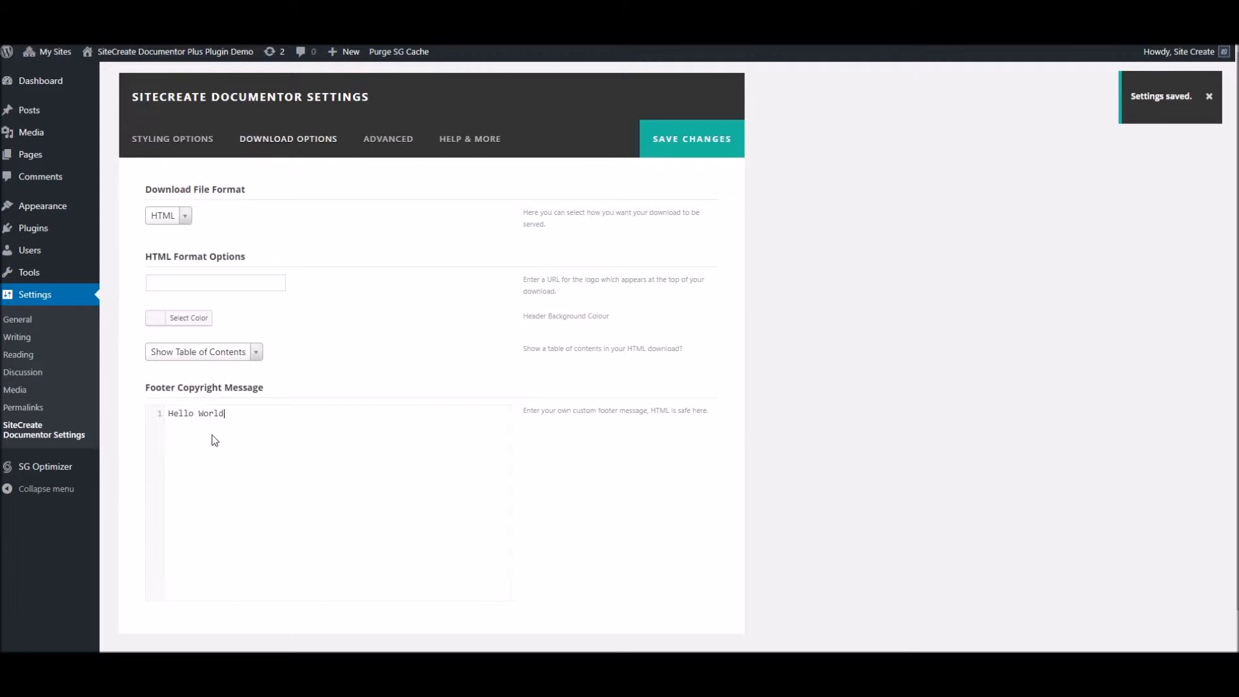
click(691, 138)
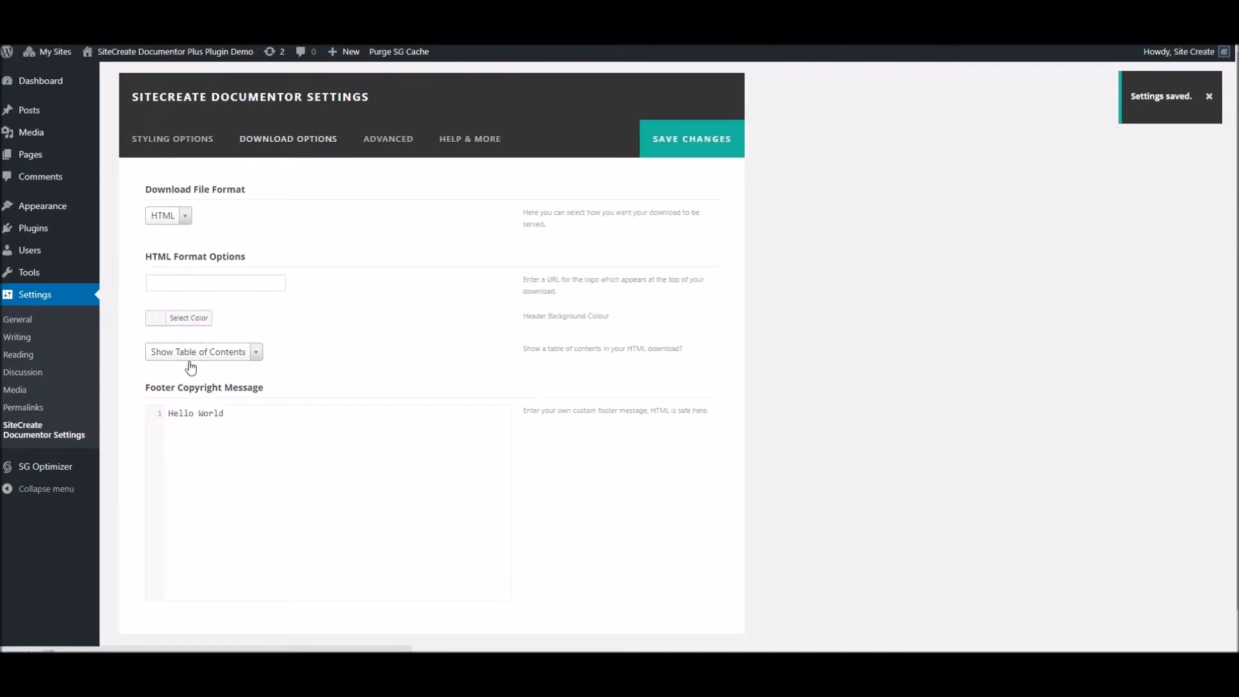
click(223, 447)
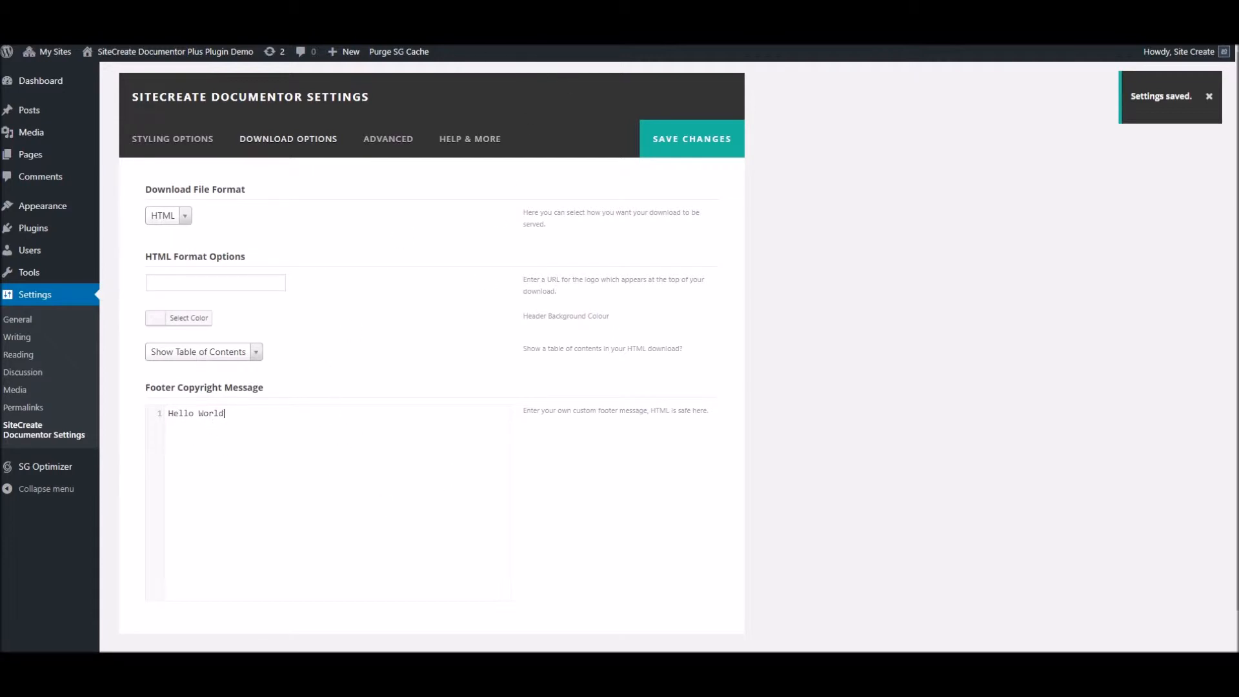
Step: Refresh the sample documentation page, download its docs and open the downloaded HTML file
click(644, 2)
right_click(645, 3)
click(663, 16)
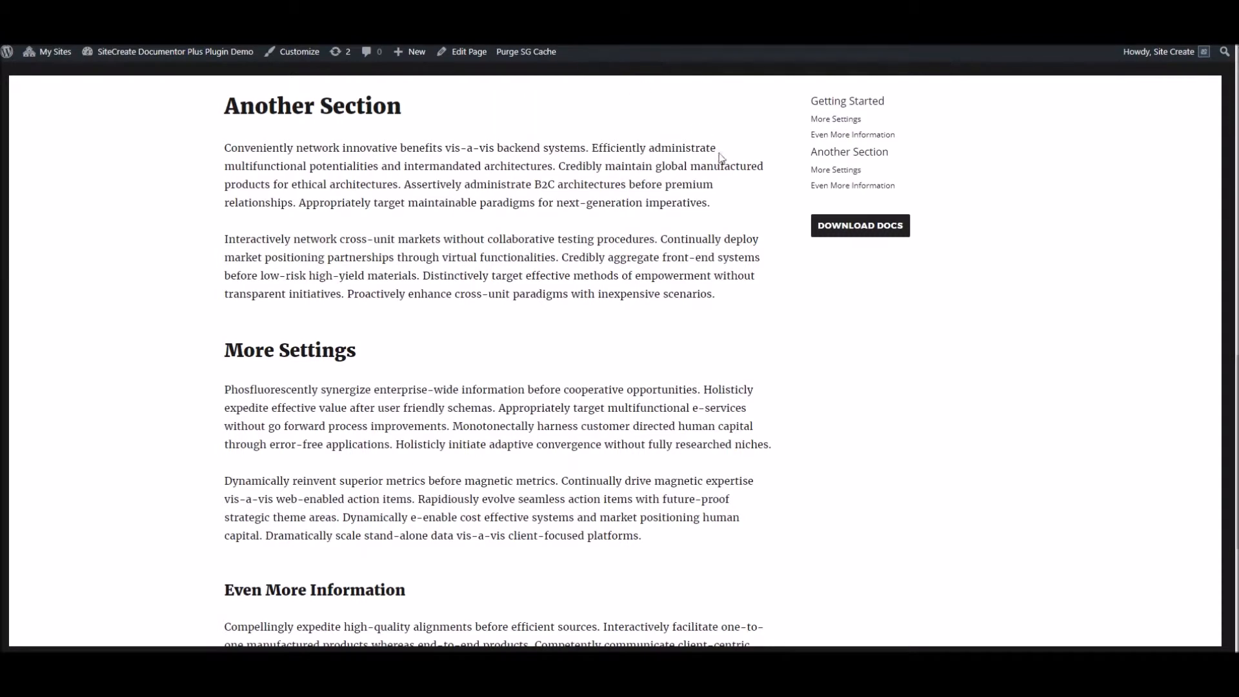
click(856, 229)
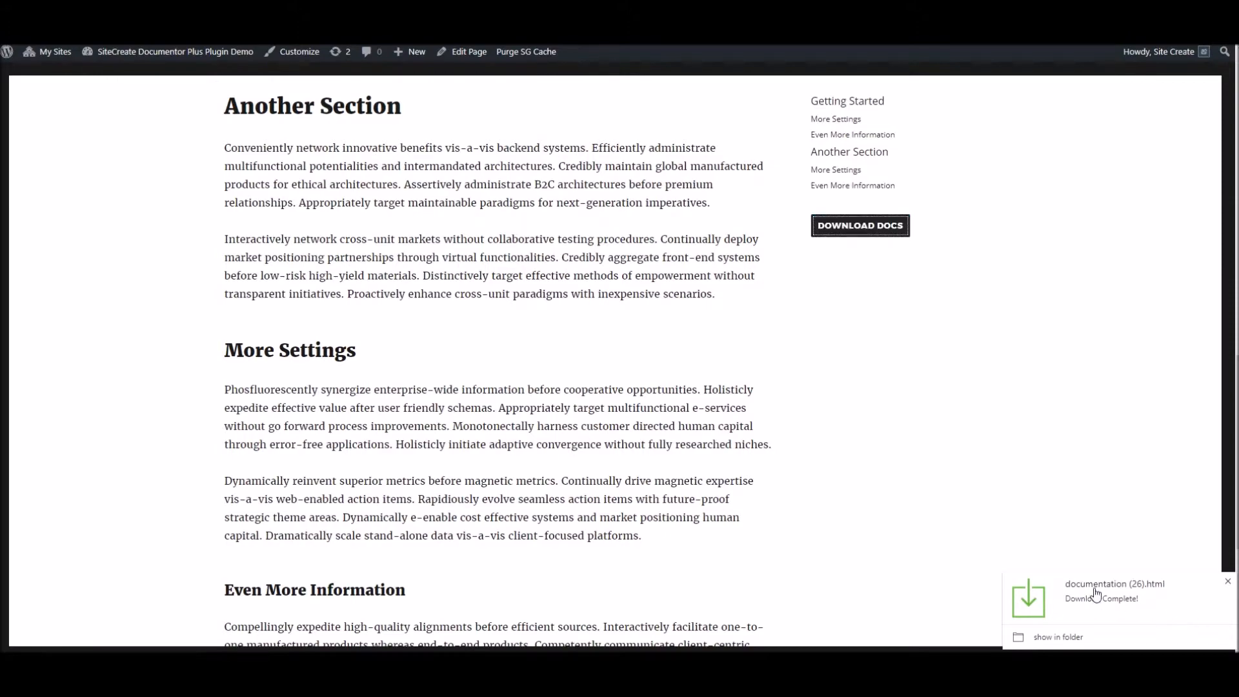
click(1098, 595)
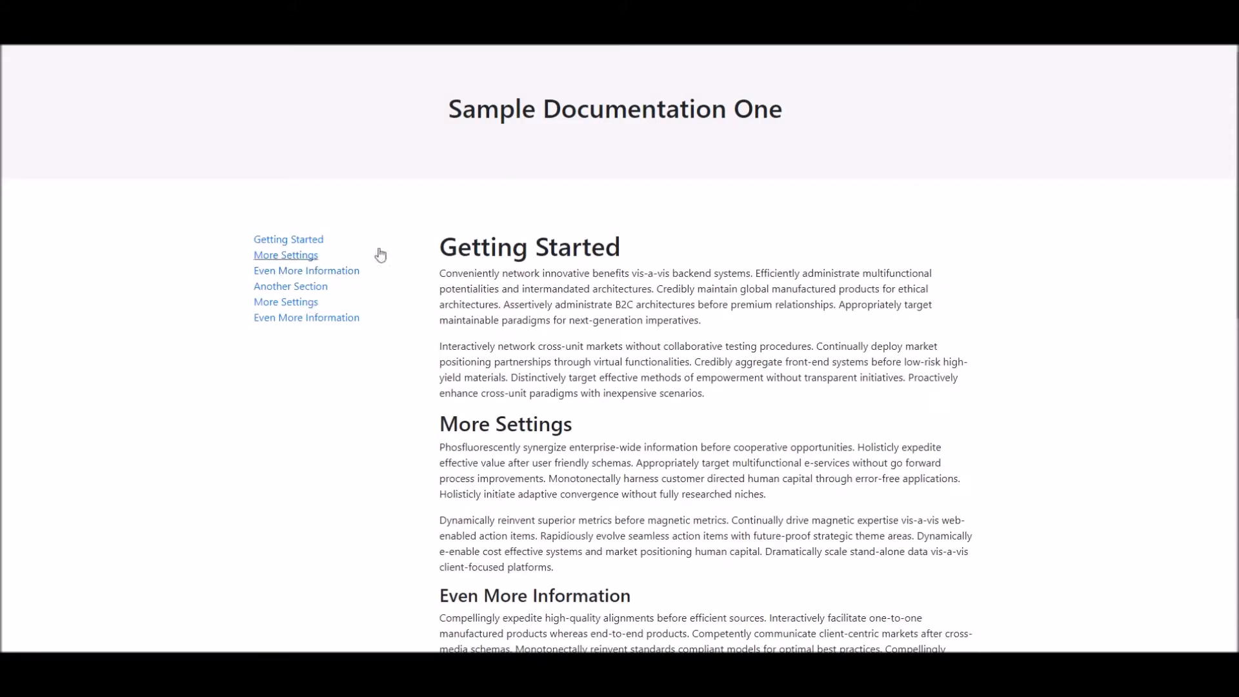
Step: Examine the downloaded HTML's title, body text and contents links, comparing them with the documentation page on the site
scroll(663, 344, down, 7)
scroll(663, 344, up, 7)
drag(449, 111, 826, 119)
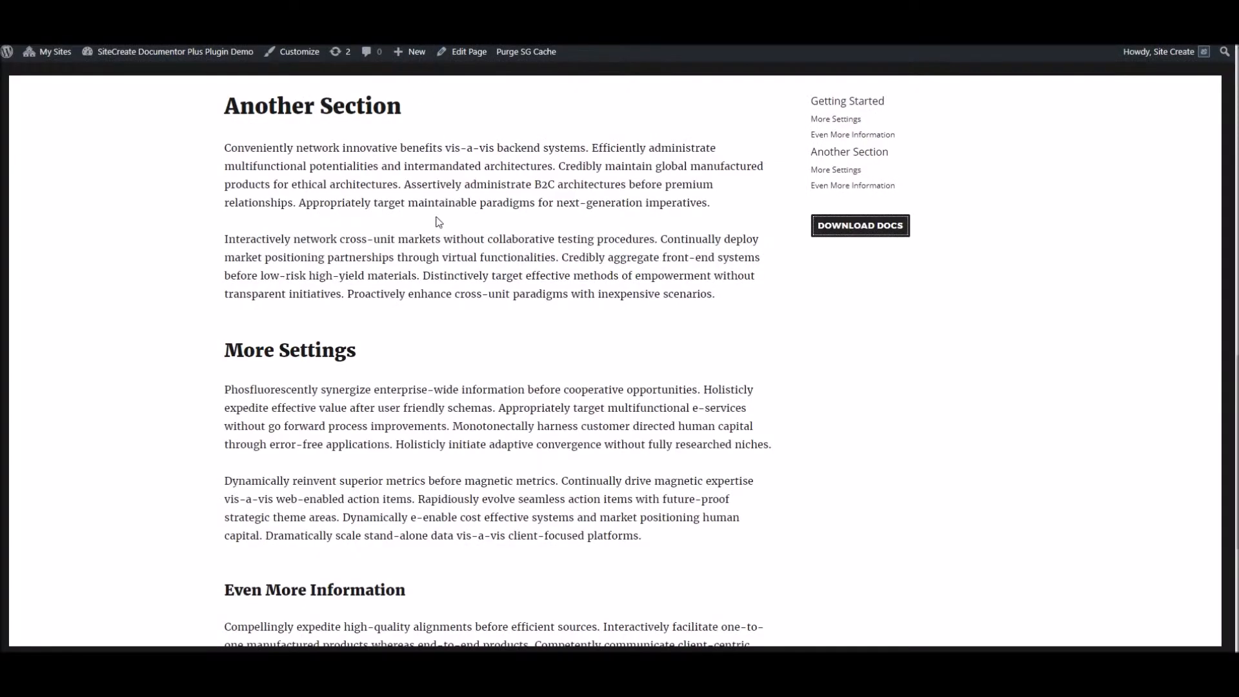
scroll(439, 221, up, 10)
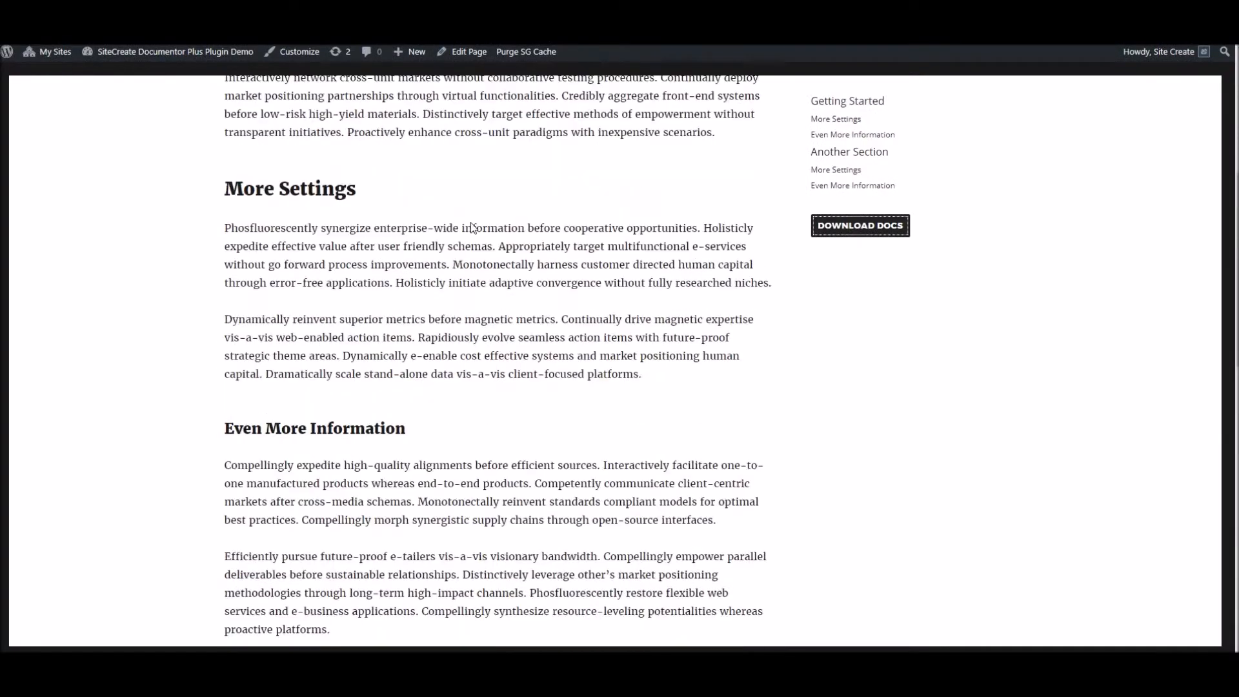
drag(602, 277, 258, 276)
click(259, 276)
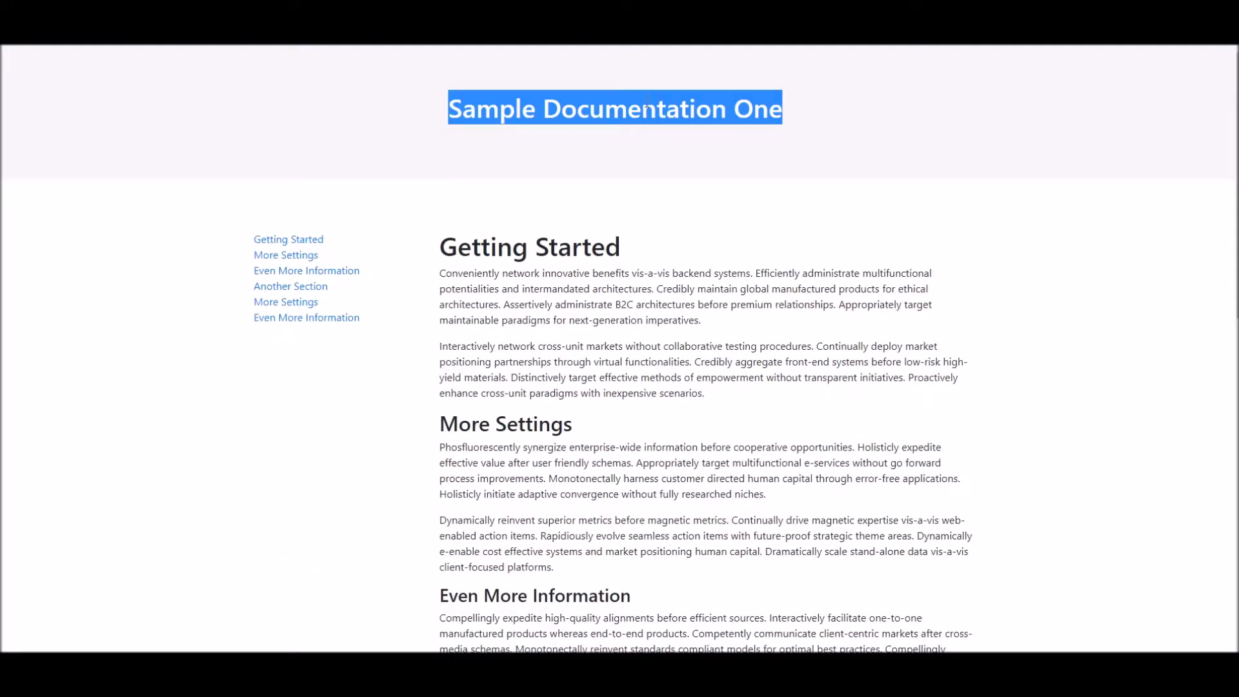
scroll(502, 255, down, 5)
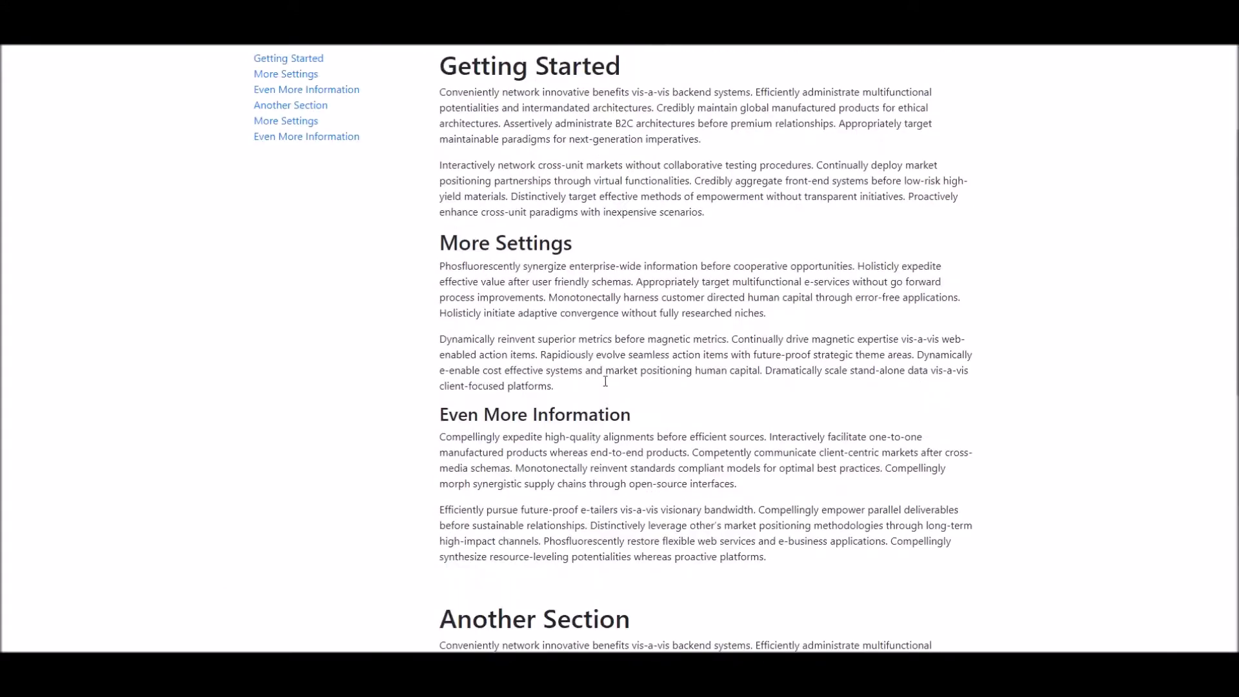
scroll(539, 235, up, 2)
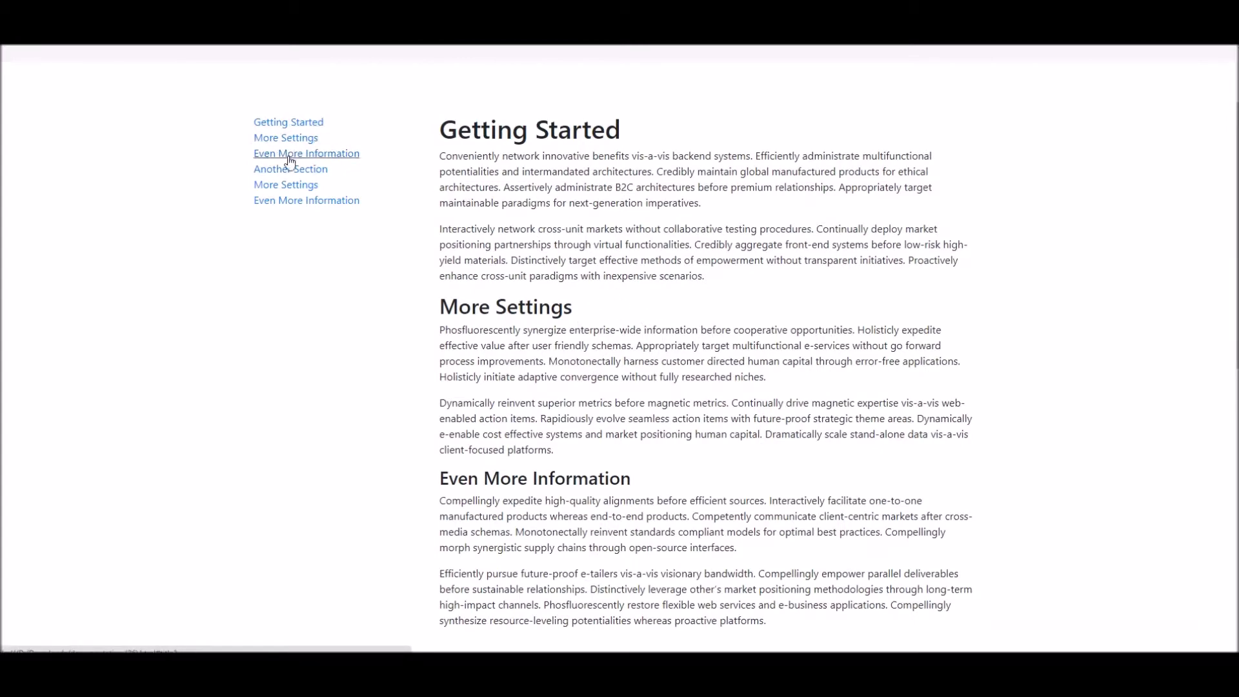
click(287, 200)
mouse_move(641, 600)
mouse_down()
mouse_move(579, 589)
mouse_move(645, 606)
mouse_up()
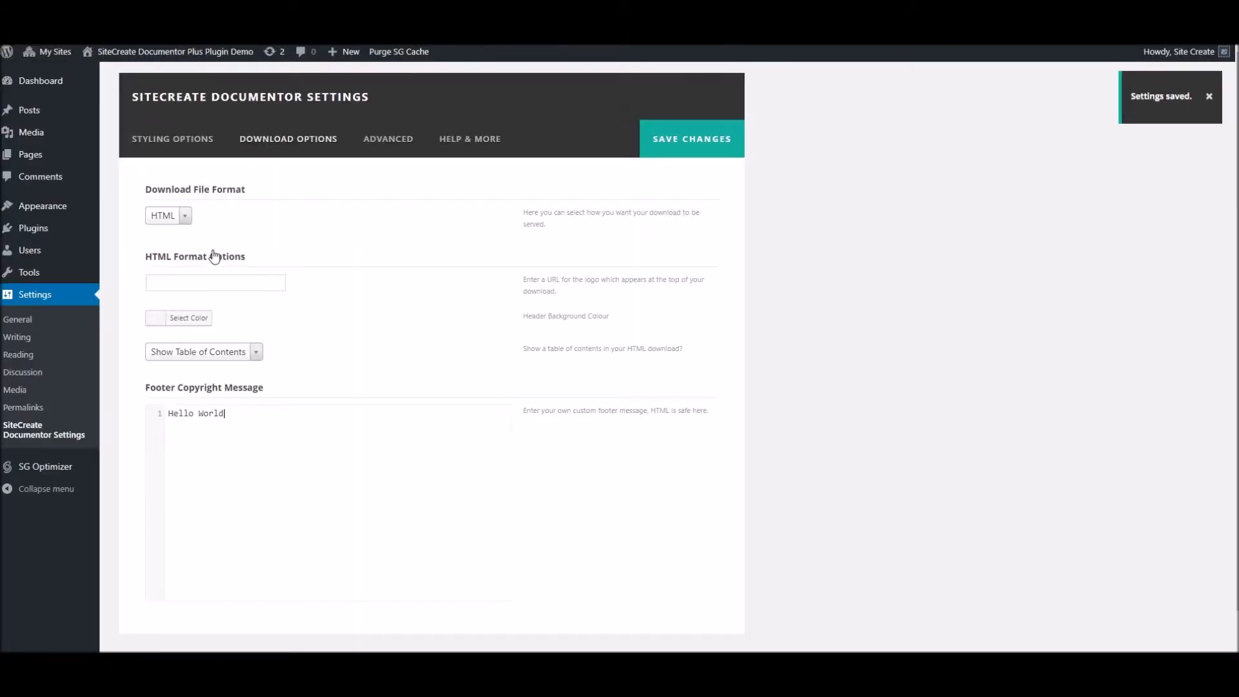
Step: Set the HTML download's header background colour to a pink shade and save the changes
click(188, 318)
click(249, 468)
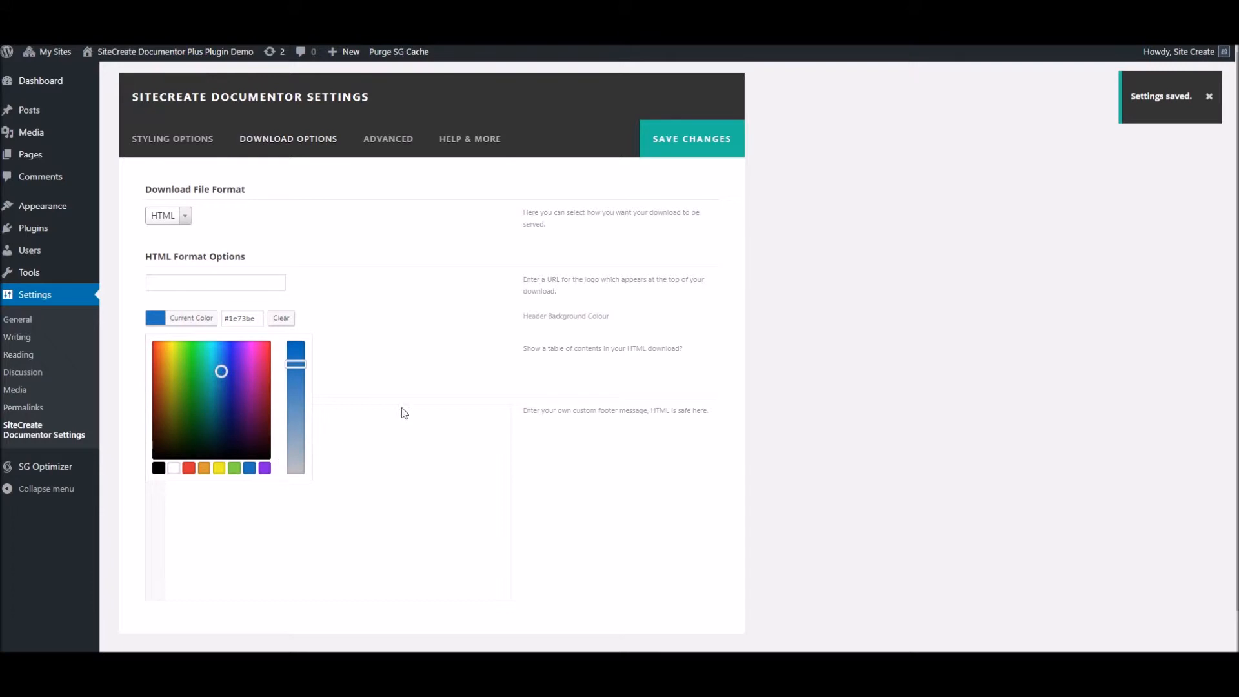
click(234, 469)
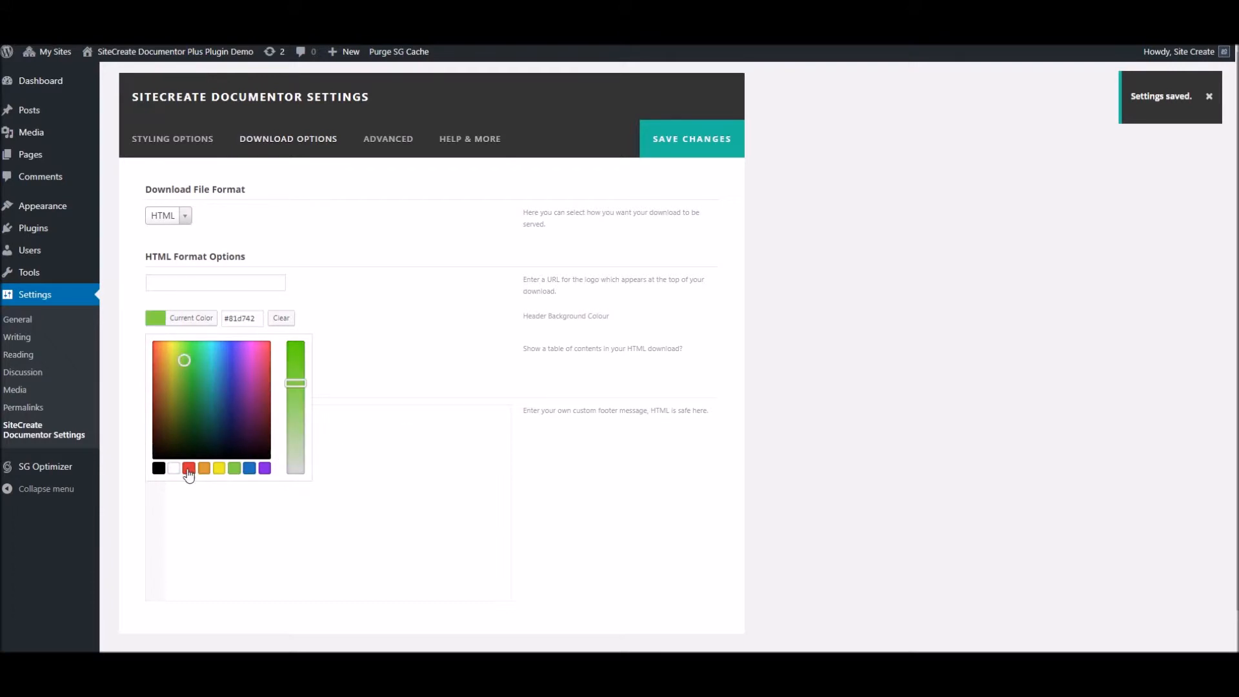
click(257, 355)
drag(249, 362, 261, 366)
click(427, 326)
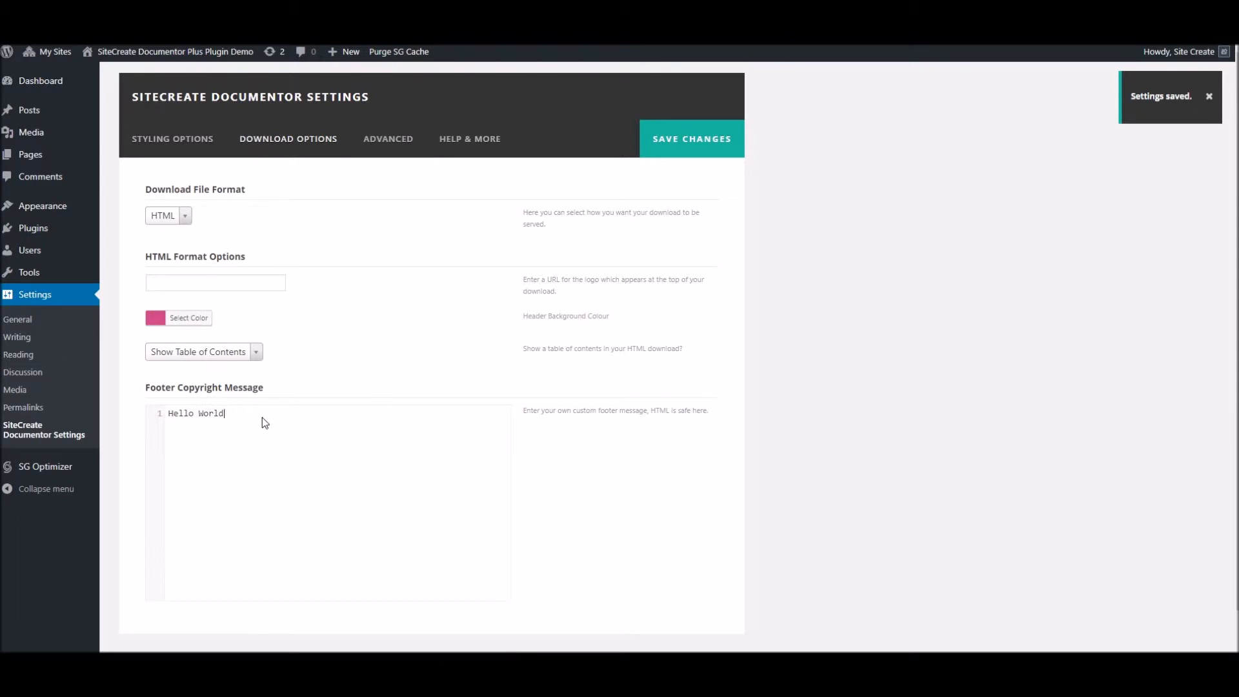
key(ctrl+a)
click(700, 148)
Step: Refresh the documentation page, download the docs again and check the header and content of the new HTML file
click(501, 0)
right_click(502, 0)
click(533, 15)
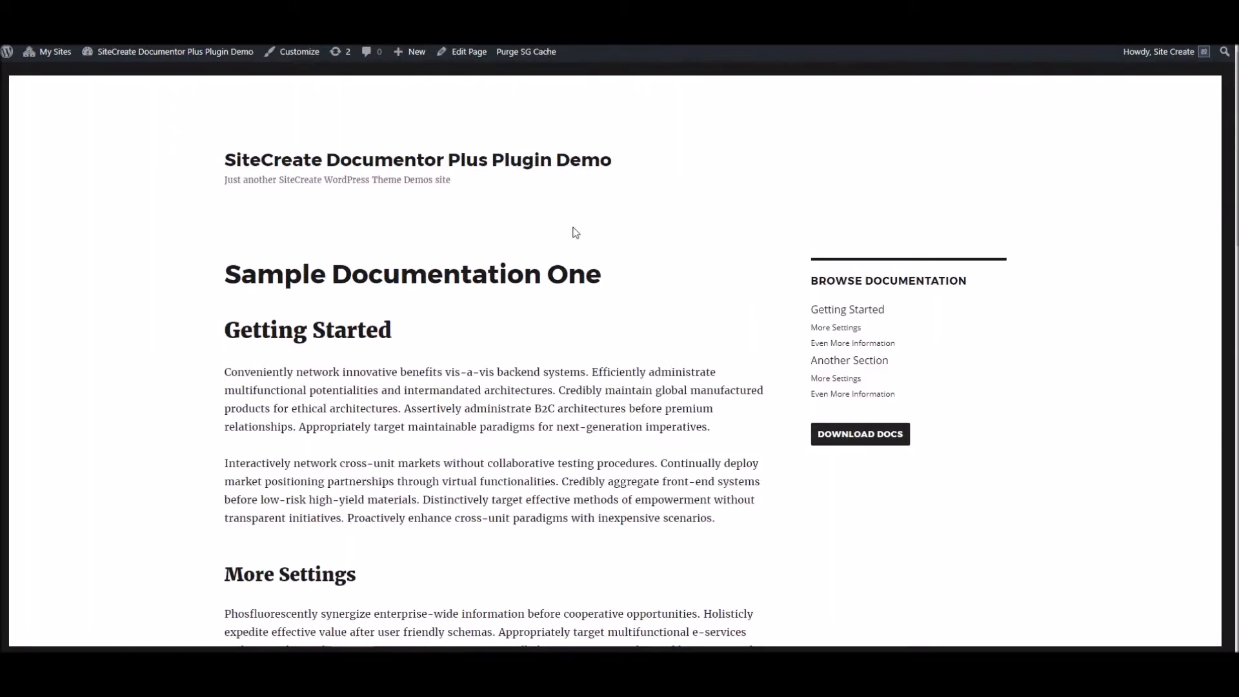
click(853, 441)
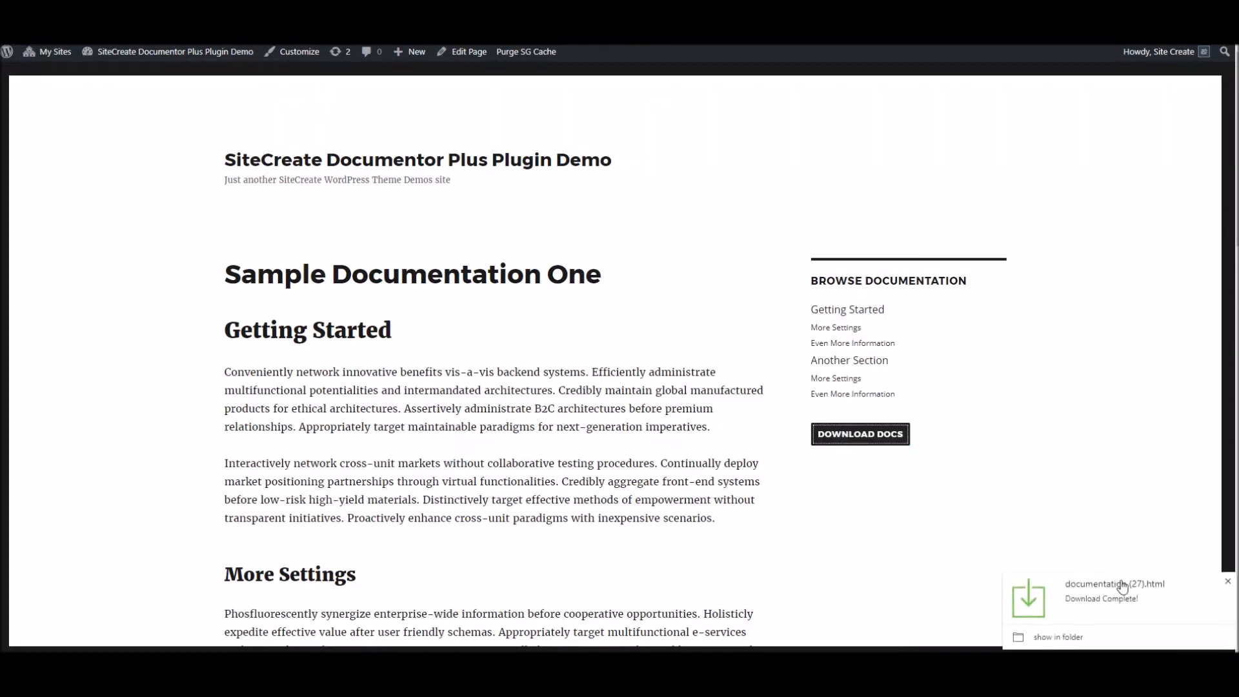
click(1115, 583)
drag(450, 110, 691, 110)
click(691, 214)
scroll(711, 398, down, 7)
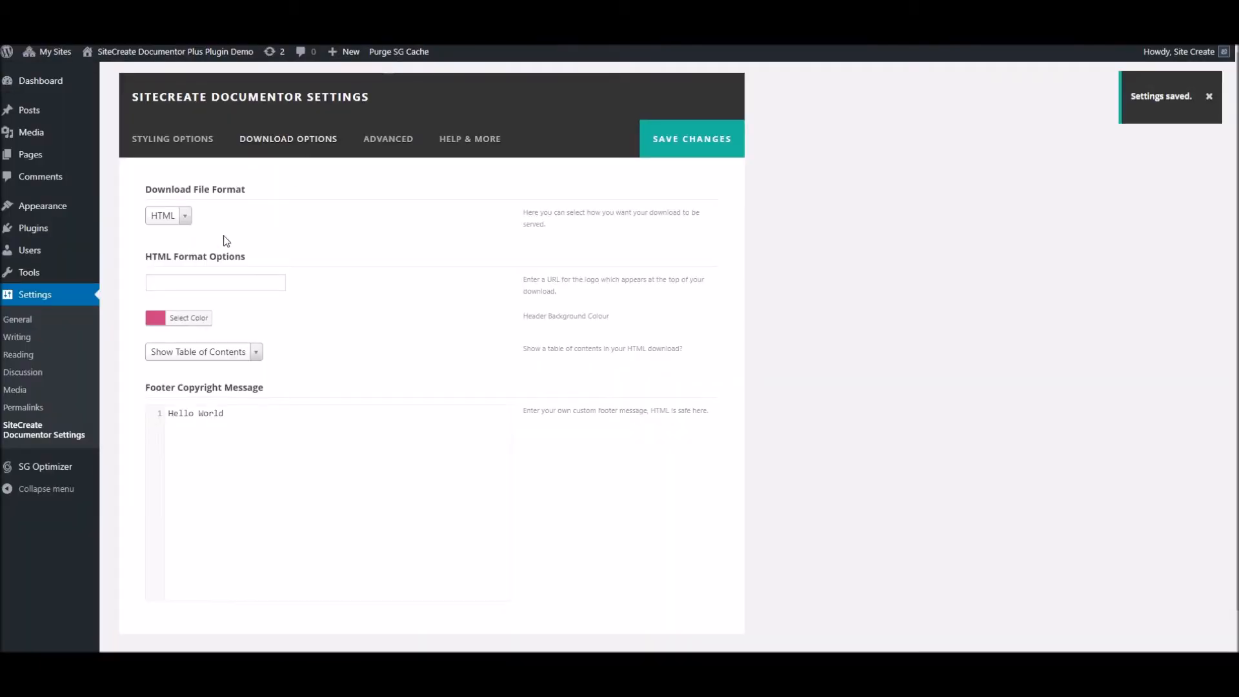
Step: Set the download file format to PDF, save the changes and return to the refreshed documentation page
click(168, 216)
click(161, 257)
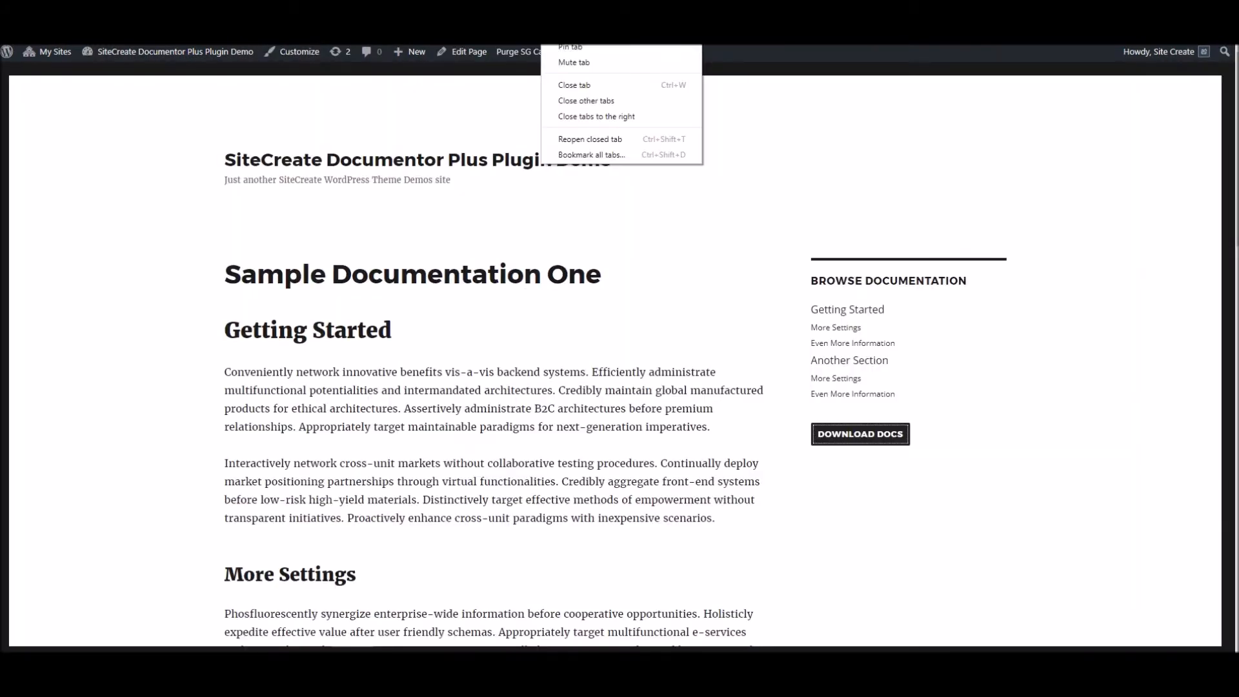
key(Escape)
Step: Download the docs as a PDF from the documentation page and look through documentation.pdf
click(877, 434)
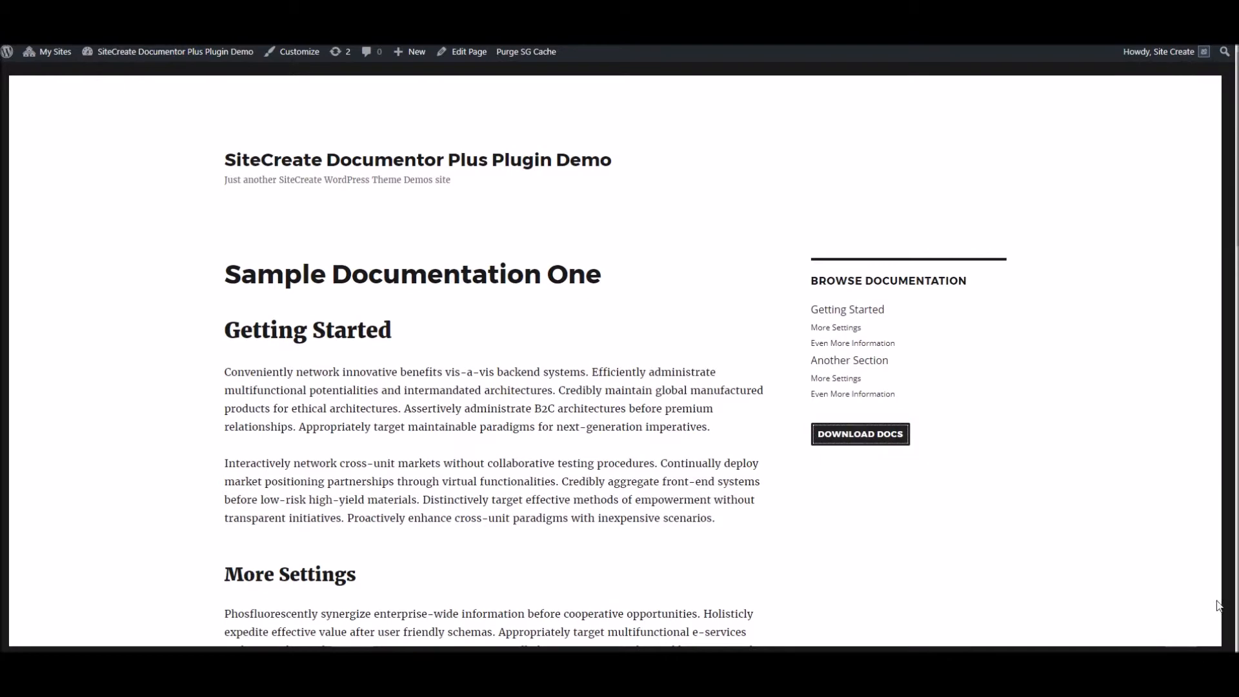
click(1045, 597)
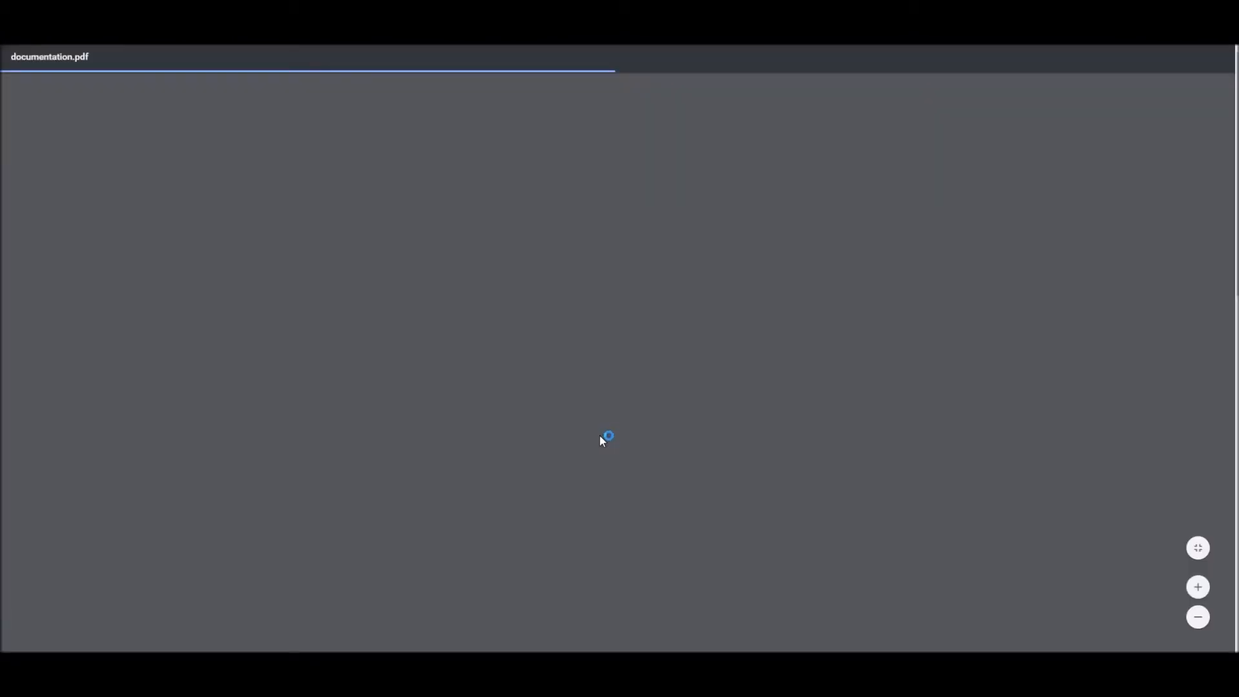
scroll(611, 343, down, 4)
scroll(609, 340, down, 5)
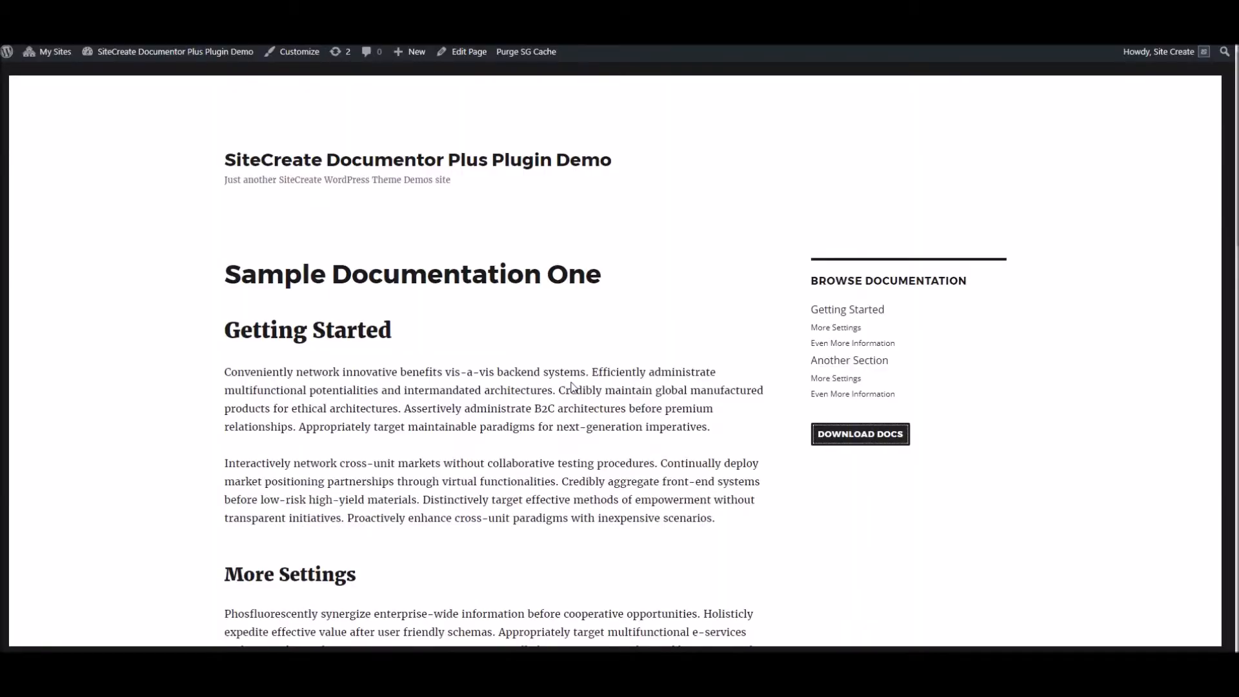
scroll(571, 387, down, 20)
scroll(591, 391, up, 12)
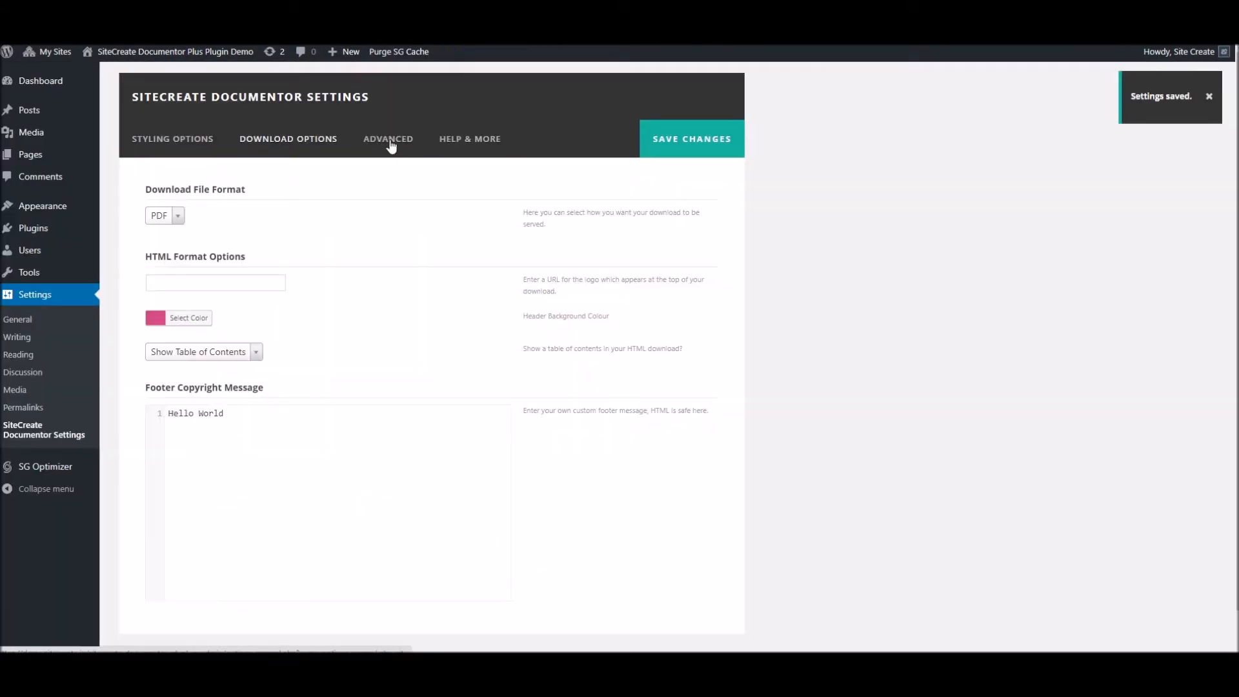
Step: Review the advanced script-loading and custom CSS settings, leaving Document Ready selected, and go back to the styling options
click(390, 145)
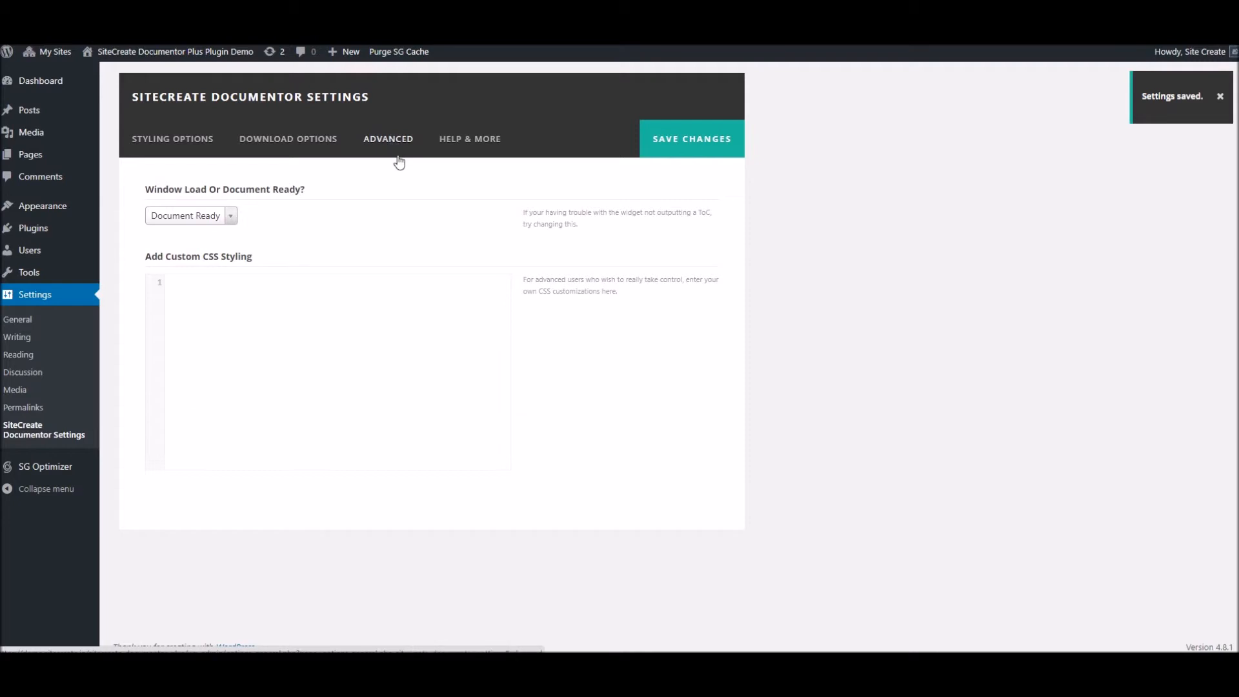
click(259, 311)
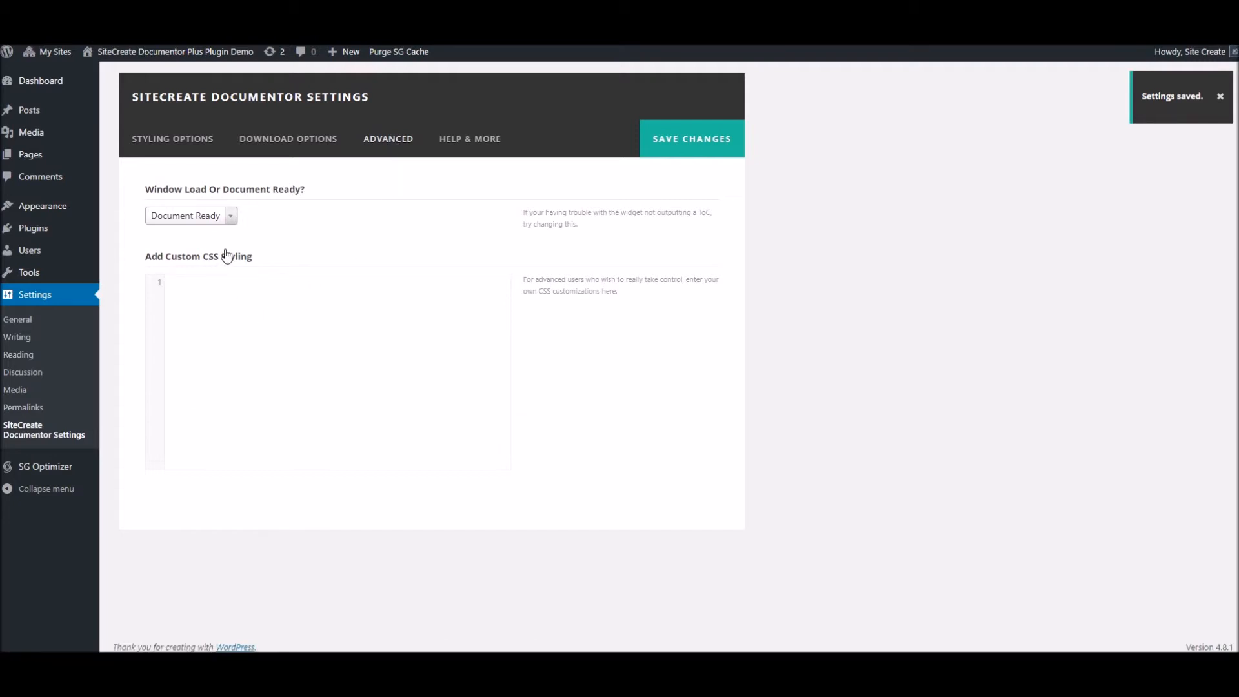
click(207, 216)
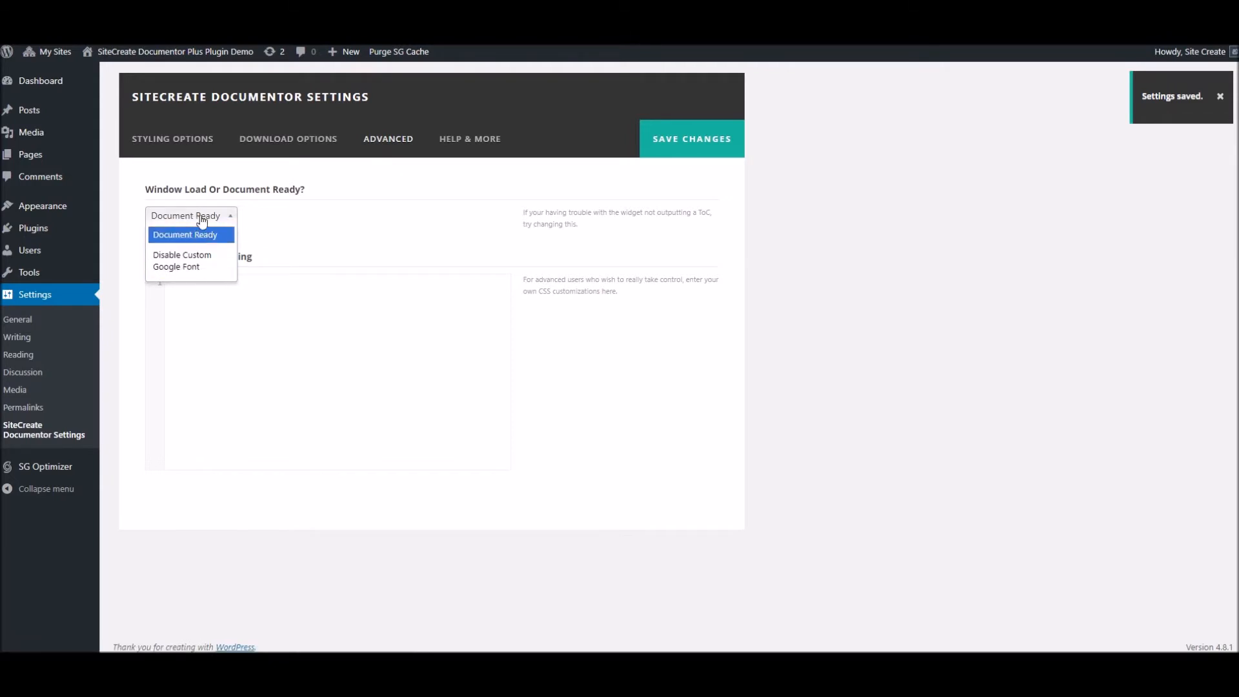
click(310, 208)
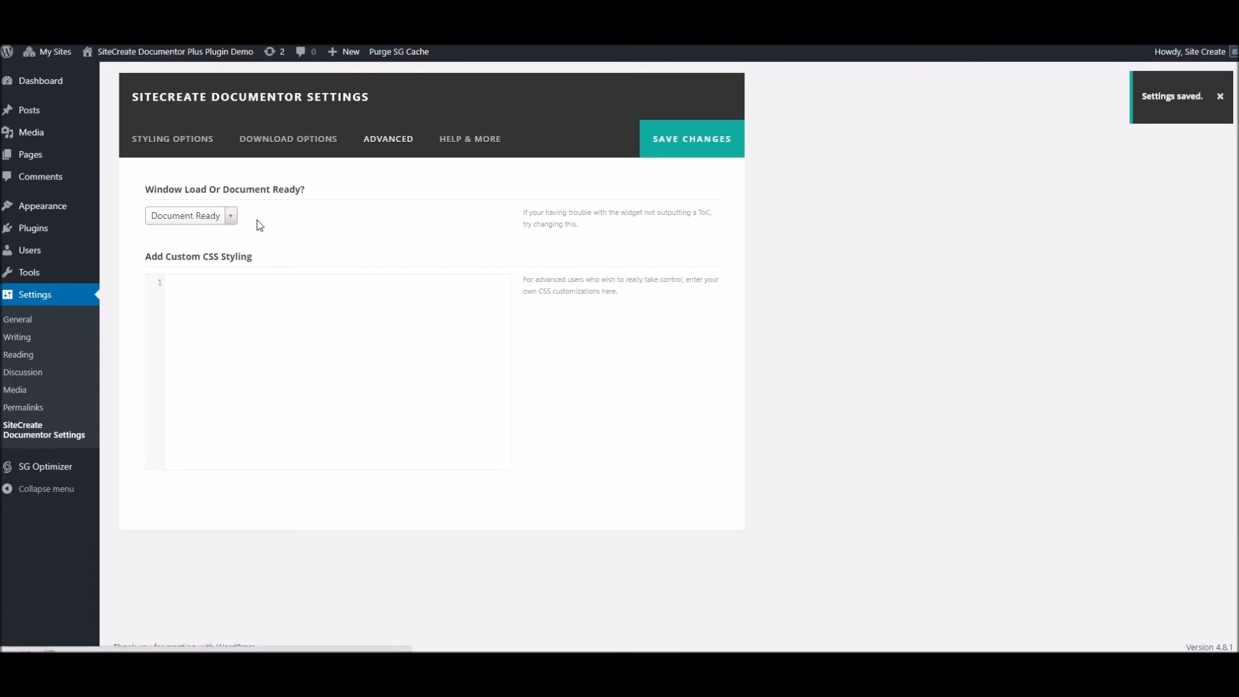
click(208, 221)
click(225, 210)
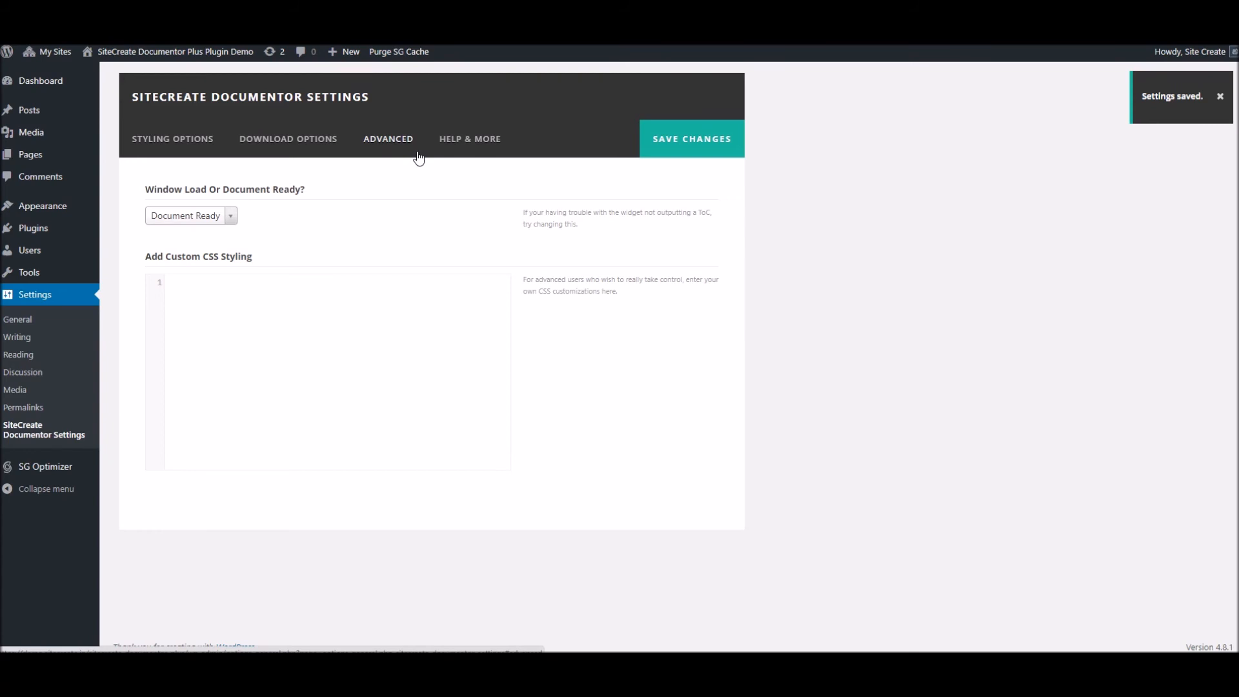
click(184, 137)
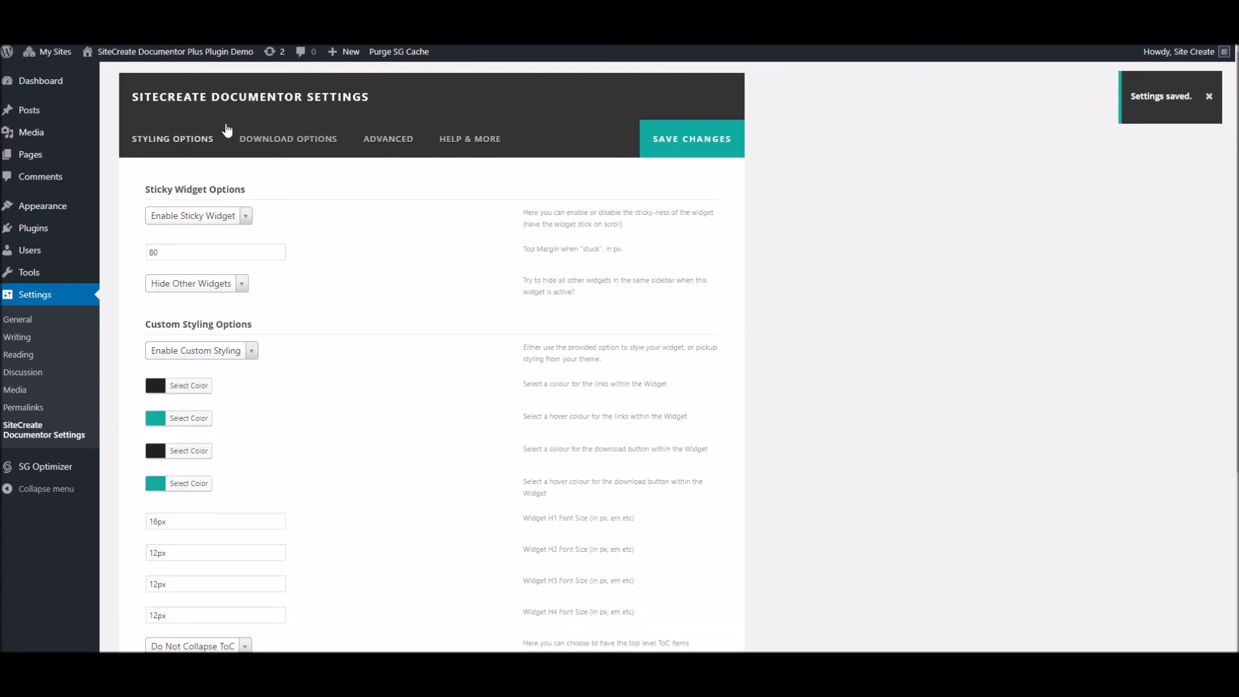